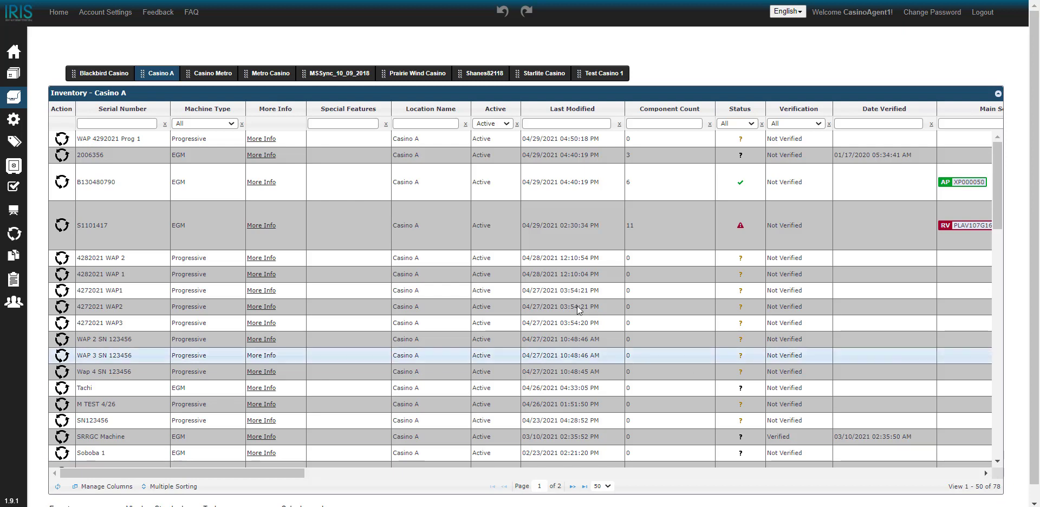
# Start a Configuration Change request for machines W2262217 and B120452169 in the Casino A inventory.
pyautogui.moveTo(23, 101)
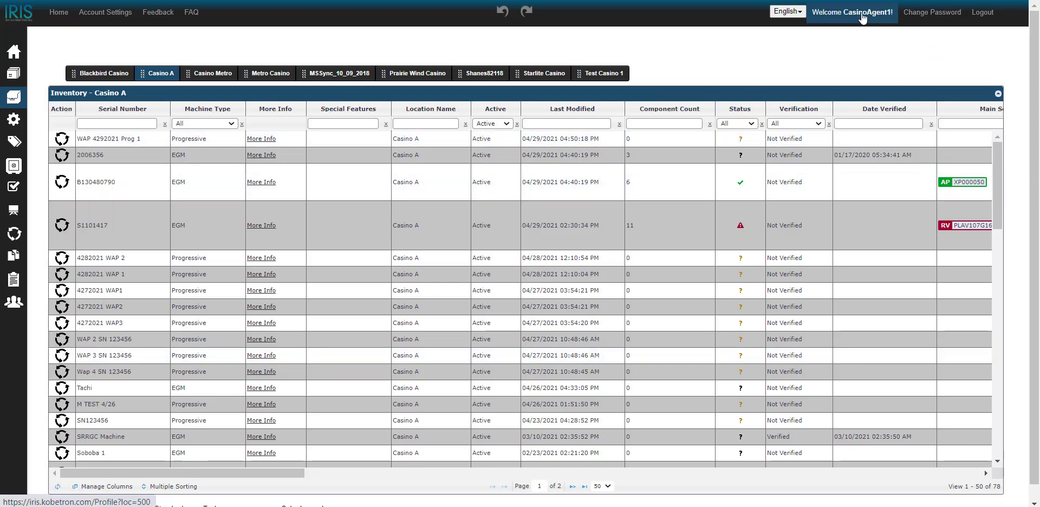
pyautogui.scroll(-4, 130, 290)
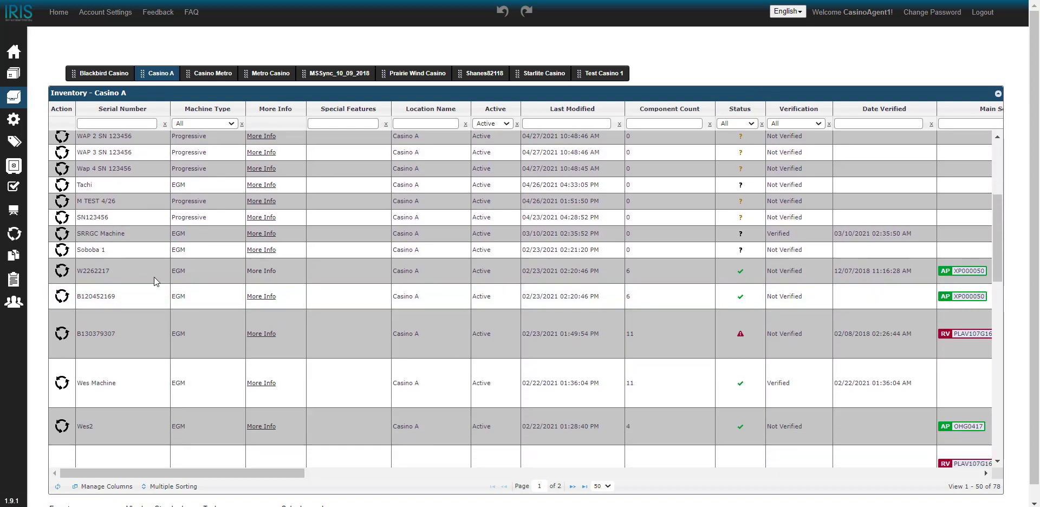
pyautogui.click(154, 277)
pyautogui.keyDown('ctrl'); pyautogui.click(153, 298); pyautogui.keyUp('ctrl')
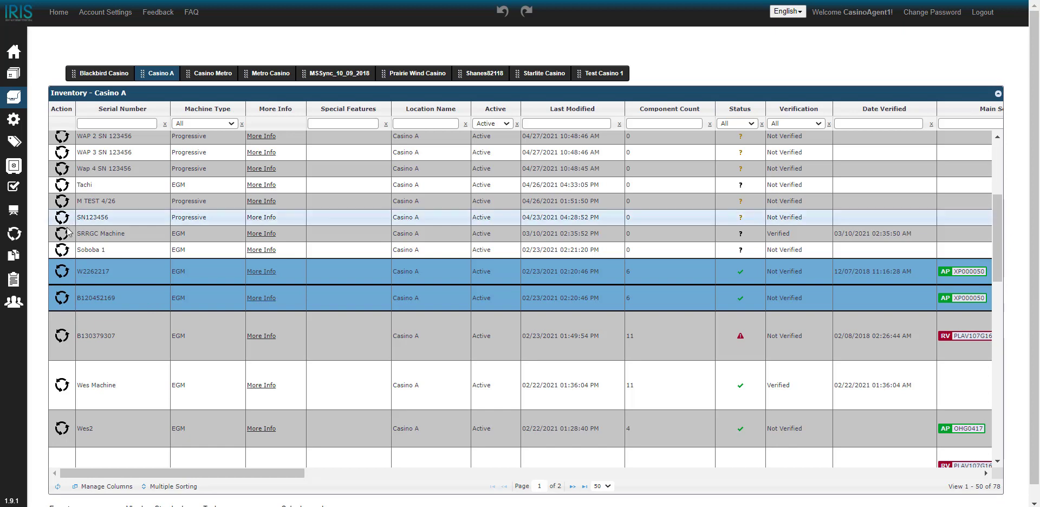
pyautogui.click(63, 278)
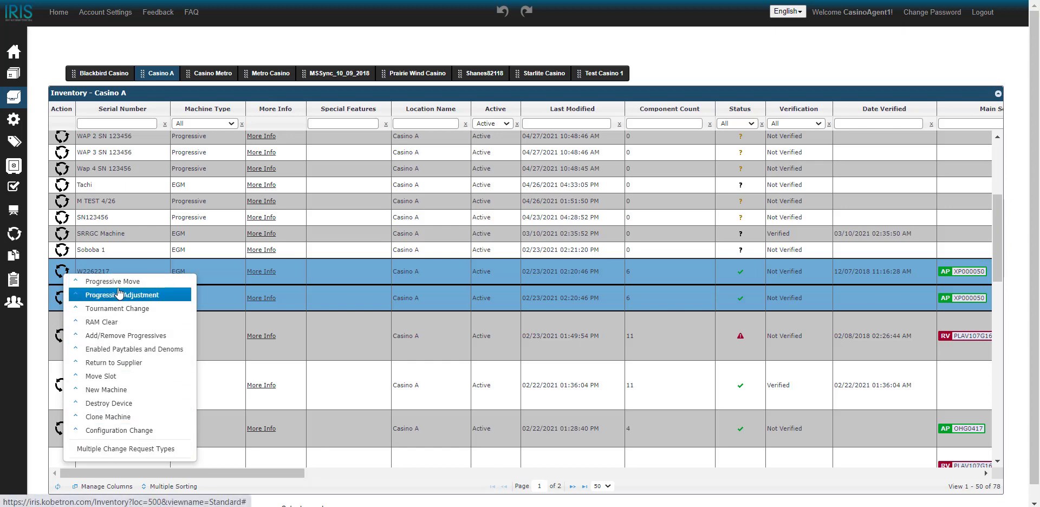
pyautogui.click(138, 432)
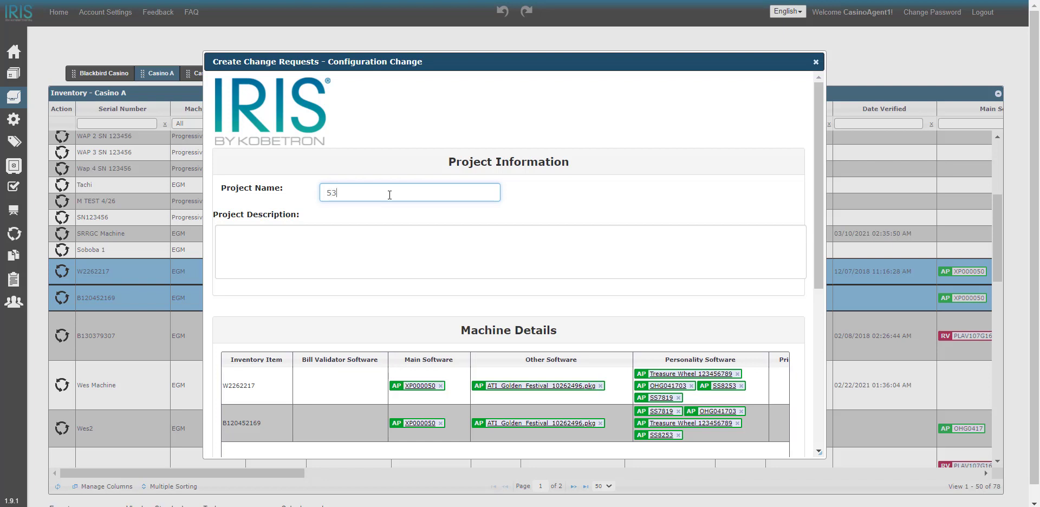
# Name the project "532021 Project 2" and enter "Demo Project" as its description.
pyautogui.write('2021 Project 2')
pyautogui.click(354, 239)
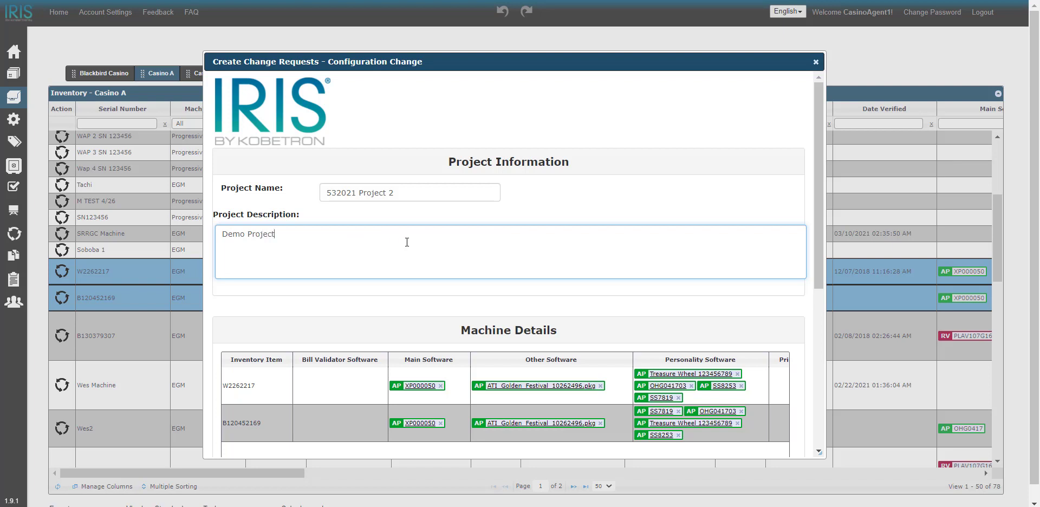
pyautogui.scroll(-3, 407, 242)
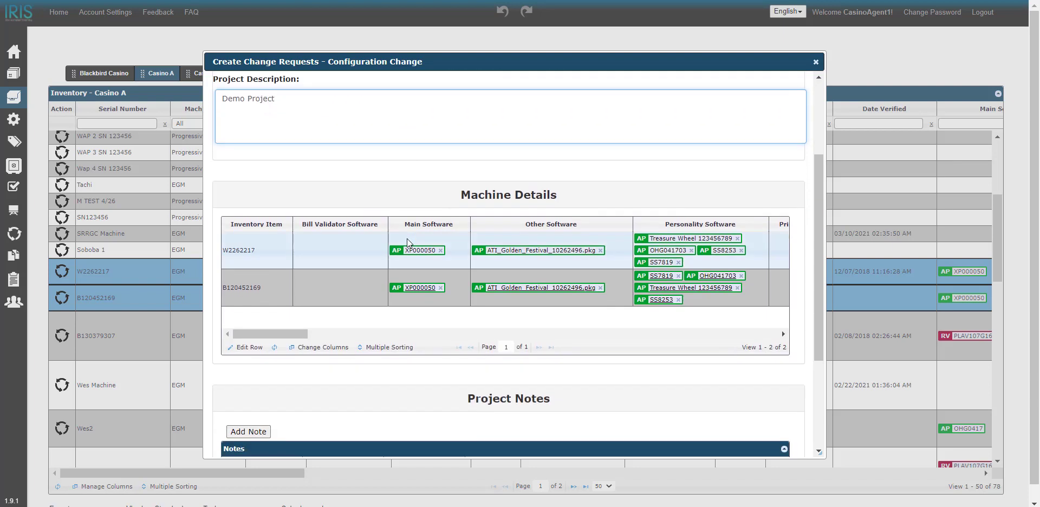
# Select both machines in Machine Details and examine the actions available for them.
pyautogui.click(311, 250)
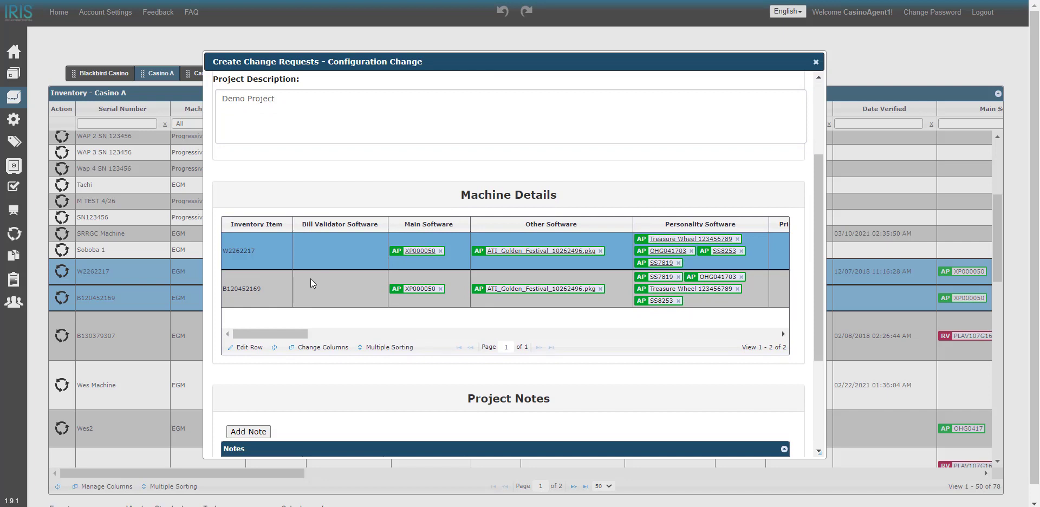
pyautogui.click(311, 279)
pyautogui.rightClick(330, 256)
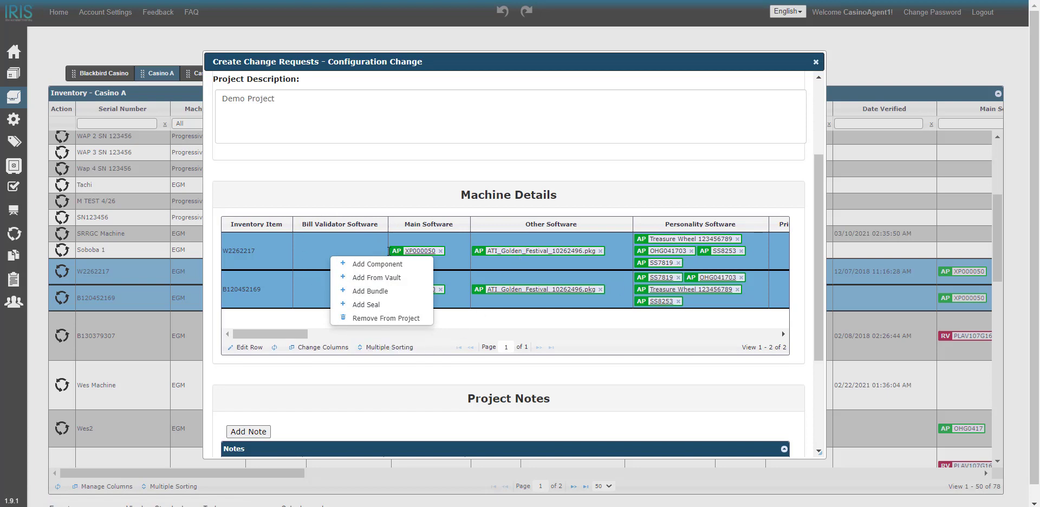
pyautogui.click(338, 245)
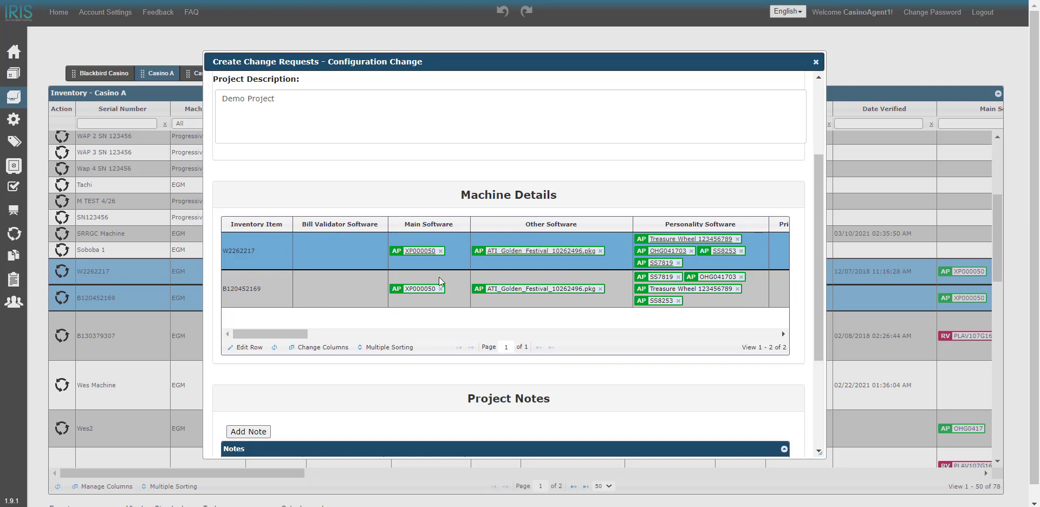
# Submit the configuration change requests for both machines without adding any project notes.
pyautogui.scroll(-4, 440, 281)
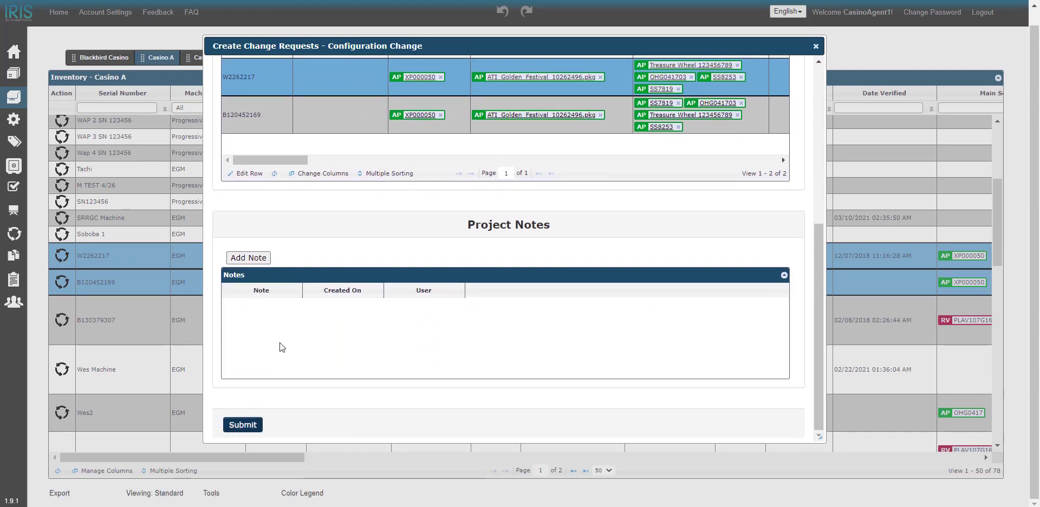
pyautogui.click(343, 76)
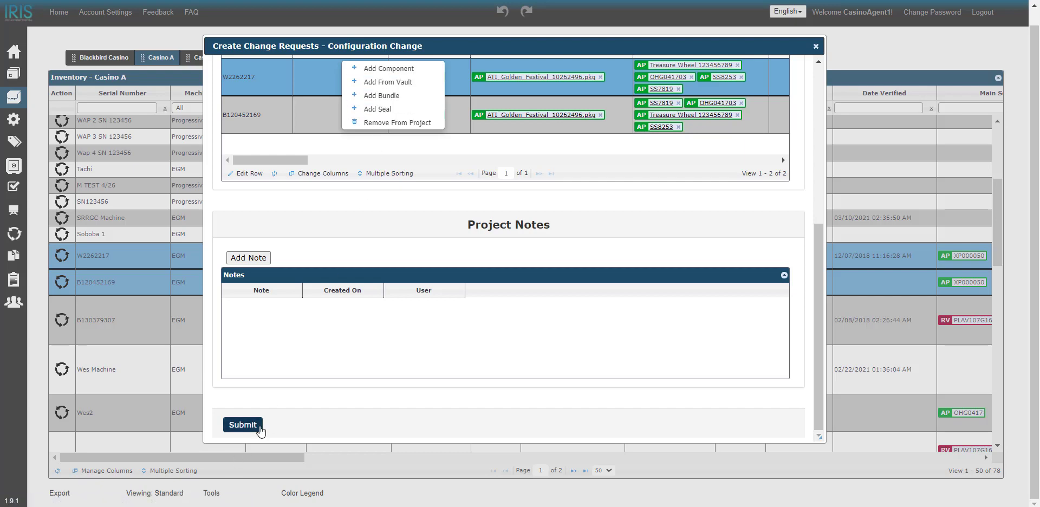
pyautogui.click(242, 425)
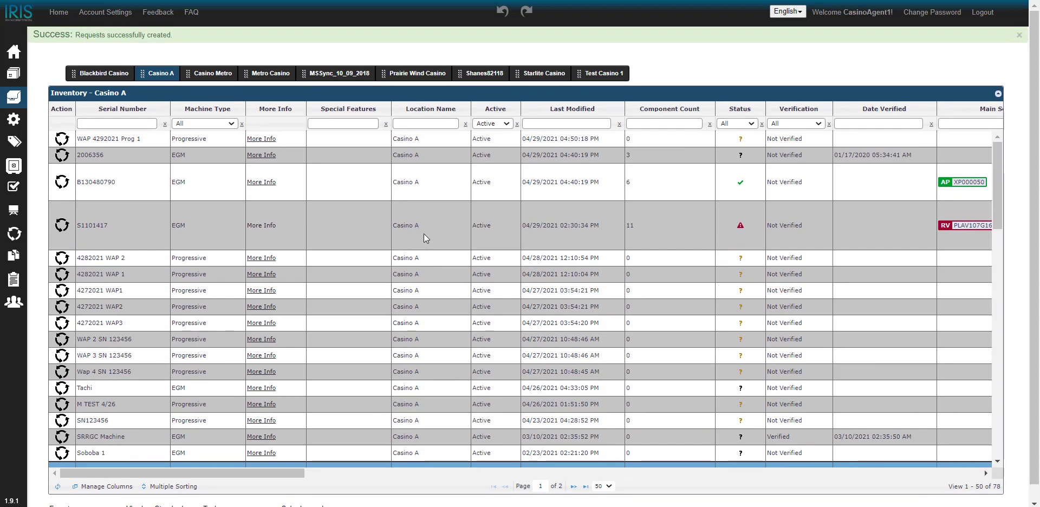
# Open the details of 532021 Project 2 from Casino A's change request projects.
pyautogui.moveTo(86, 219)
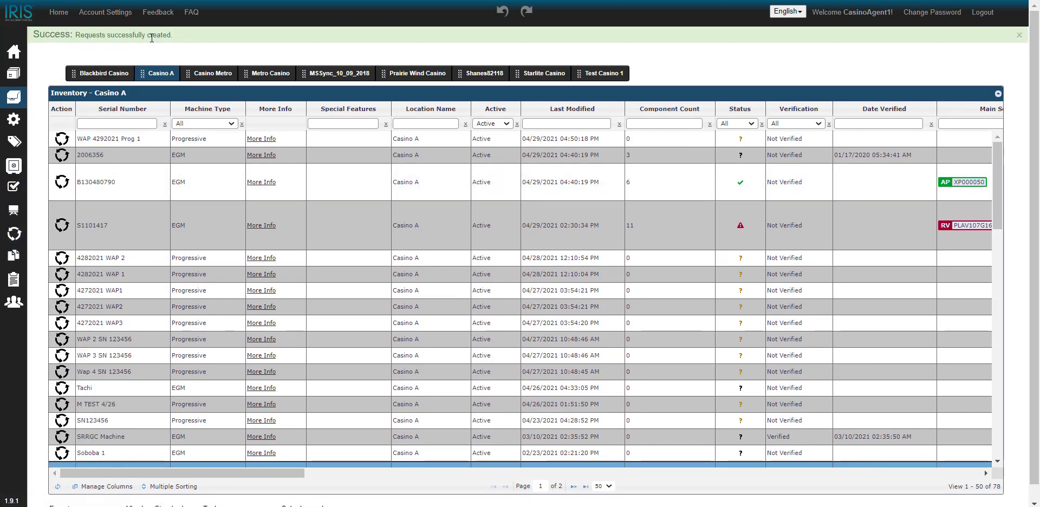
pyautogui.click(34, 235)
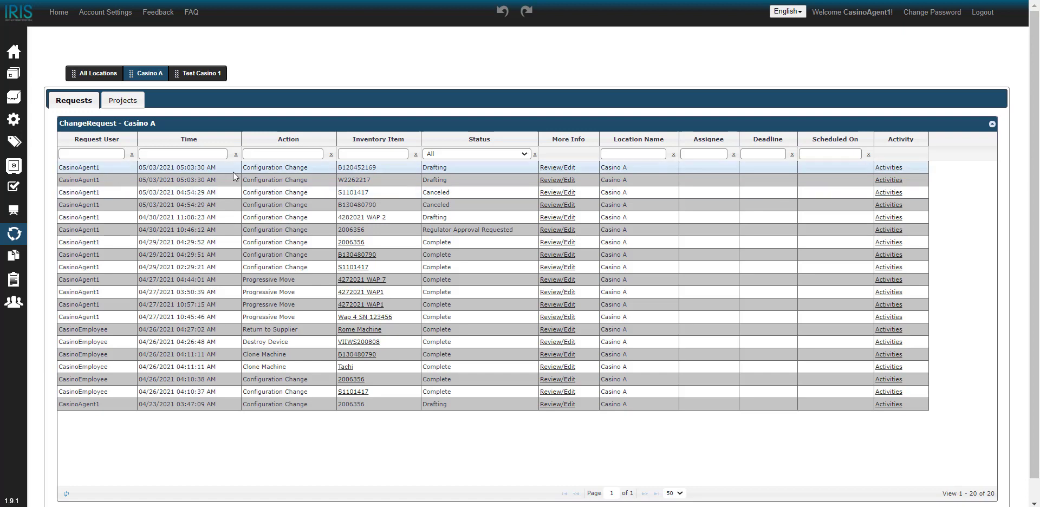
pyautogui.click(132, 102)
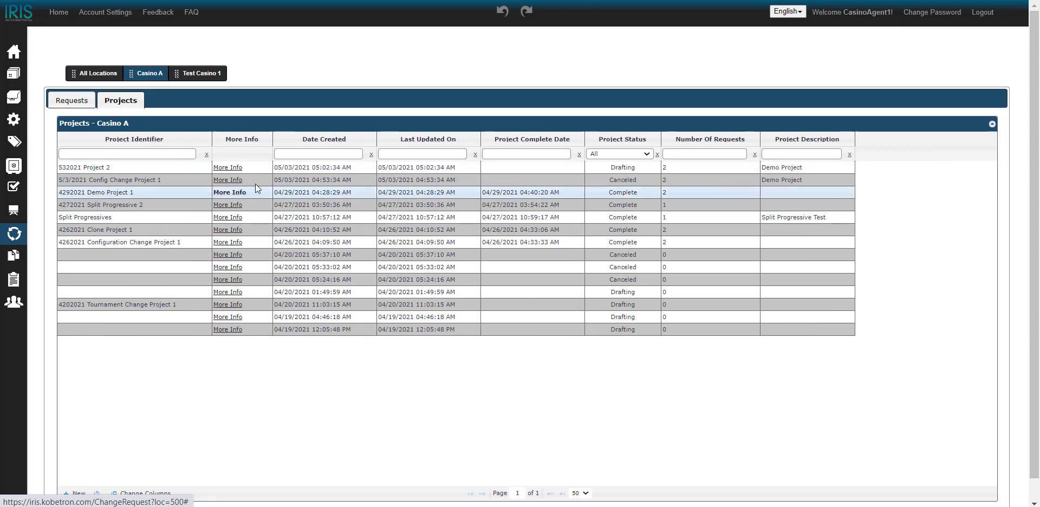
pyautogui.click(233, 169)
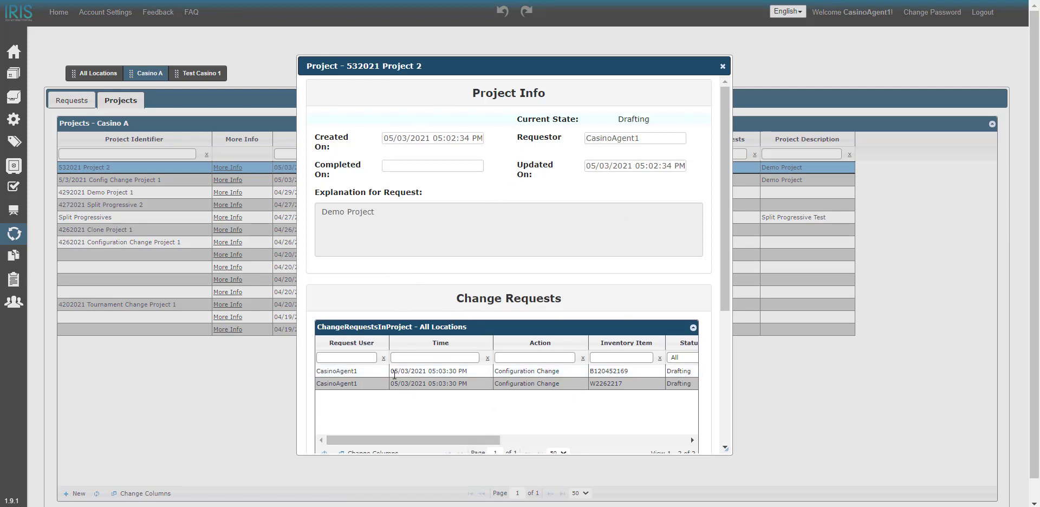
# Open the project's change request for machine B120452169, review it and make its fields editable.
pyautogui.moveTo(402, 439); pyautogui.dragTo(483, 446)
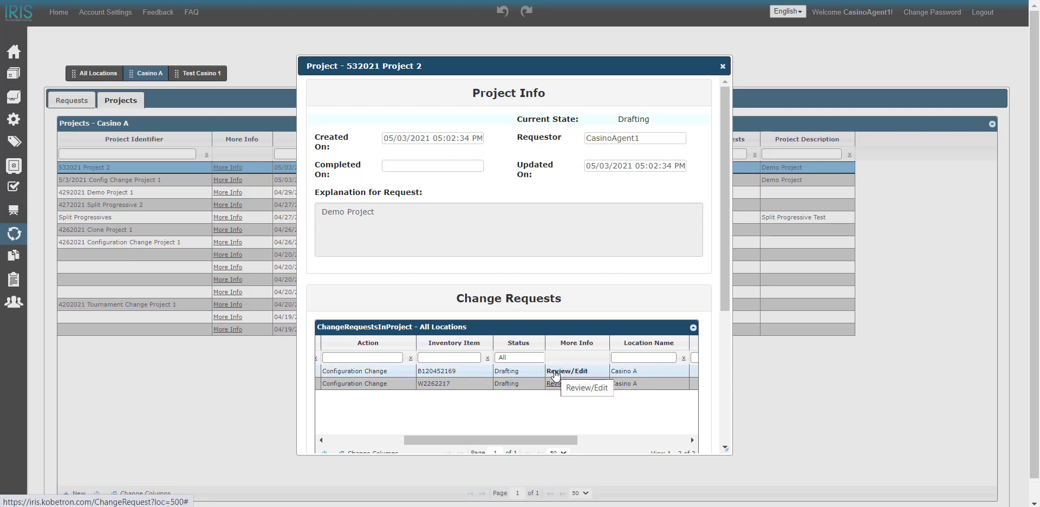
pyautogui.click(556, 373)
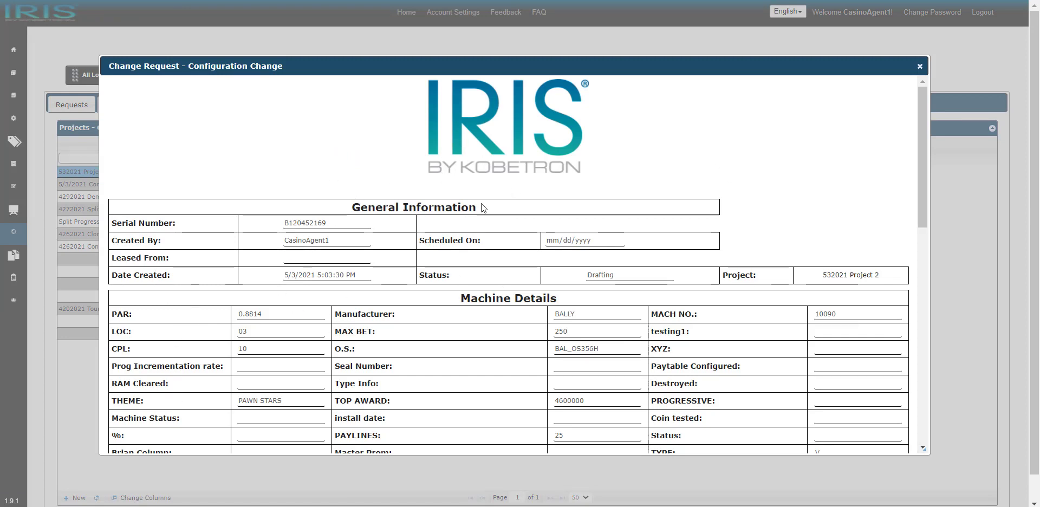
pyautogui.scroll(-6, 688, 318)
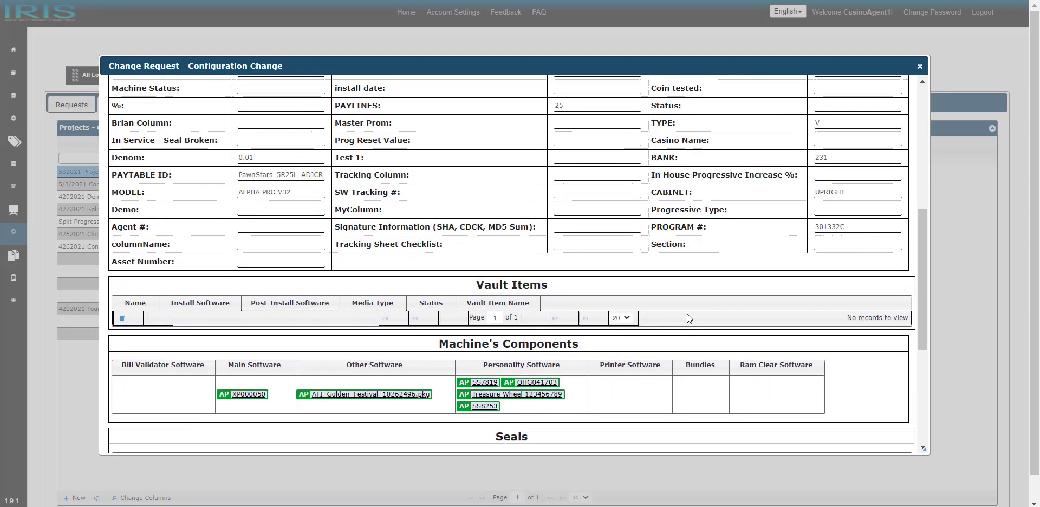
pyautogui.scroll(-5, 671, 292)
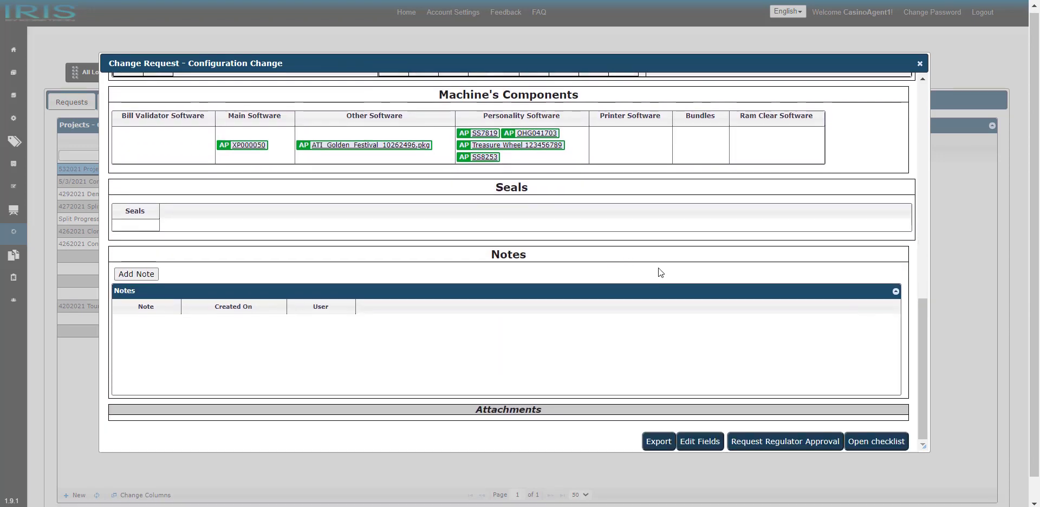
pyautogui.scroll(-1, 660, 272)
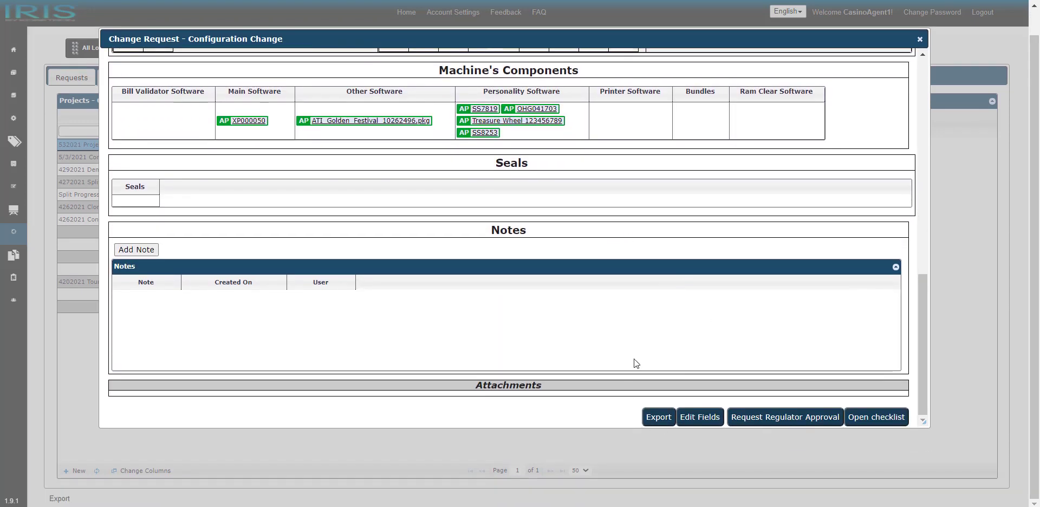
pyautogui.click(698, 420)
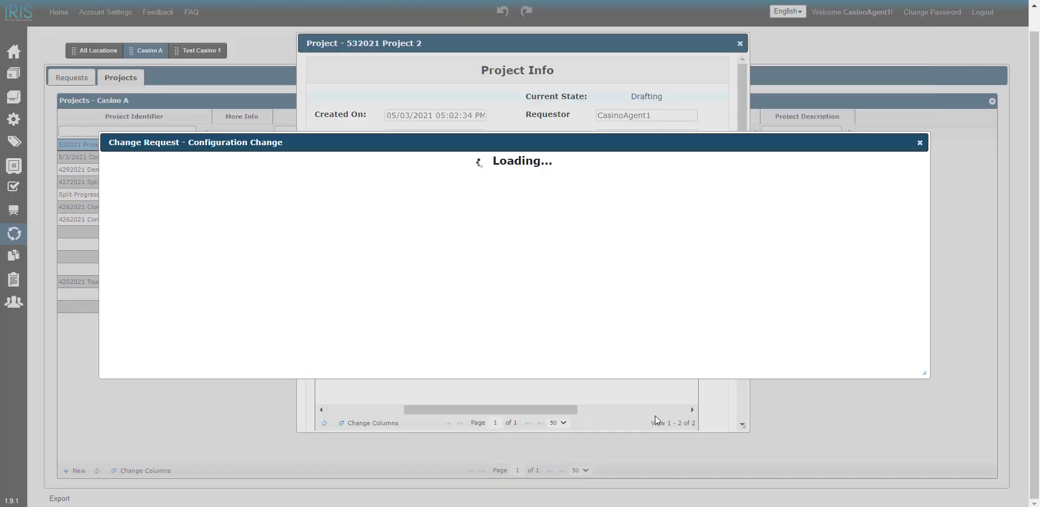
# Set the Machine Status to Online and the Denom to 0.50 in the machine details.
pyautogui.scroll(-3, 215, 345)
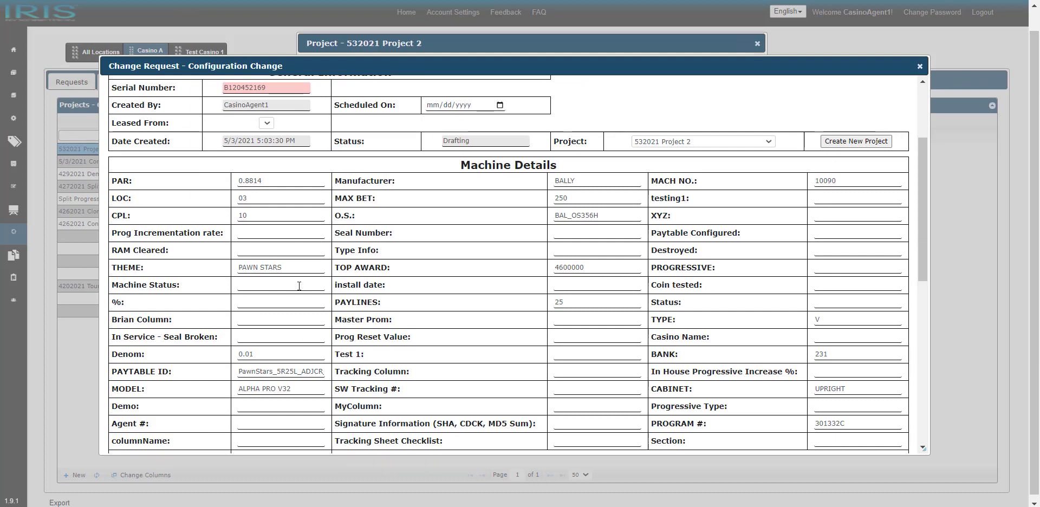
pyautogui.click(301, 284)
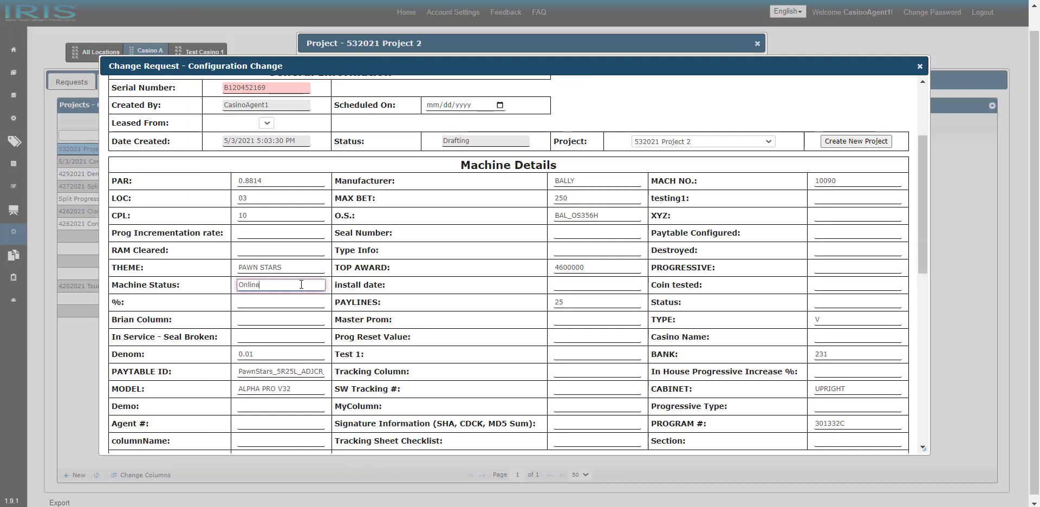
pyautogui.scroll(-2, 268, 408)
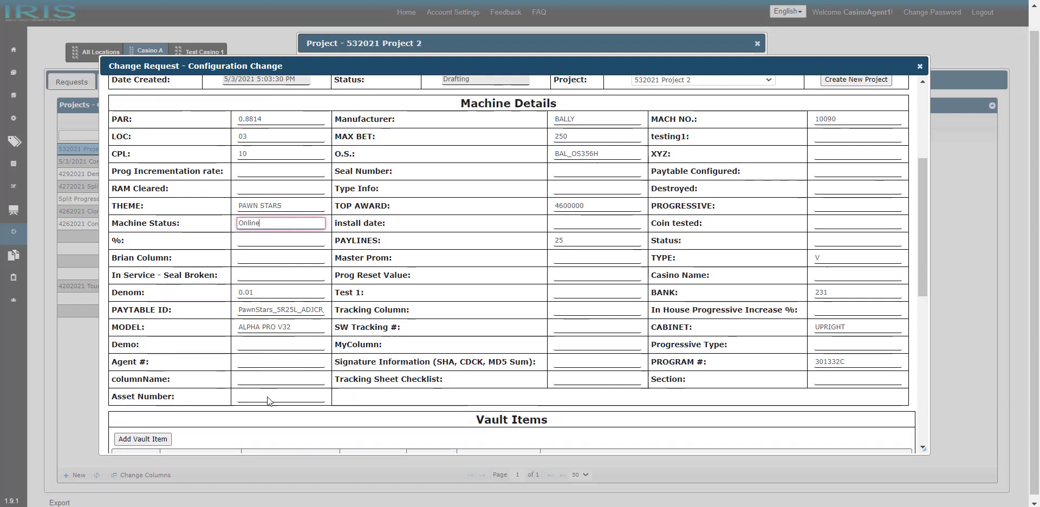
pyautogui.doubleClick(261, 288)
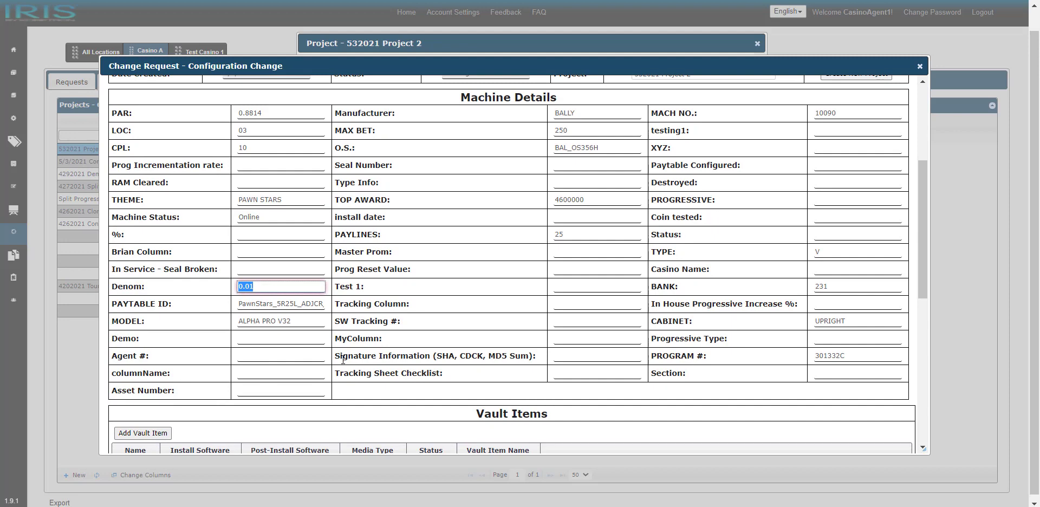
pyautogui.write('0')
# Mark the personality software SS8253 and Treasure Wheel 123456789 for removal from the machine's components.
pyautogui.scroll(-6, 388, 364)
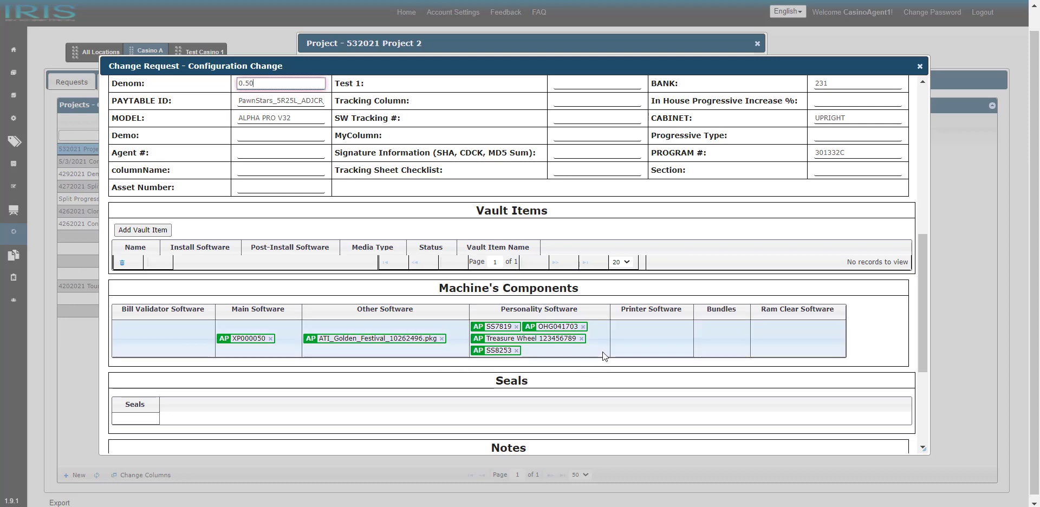
pyautogui.click(516, 351)
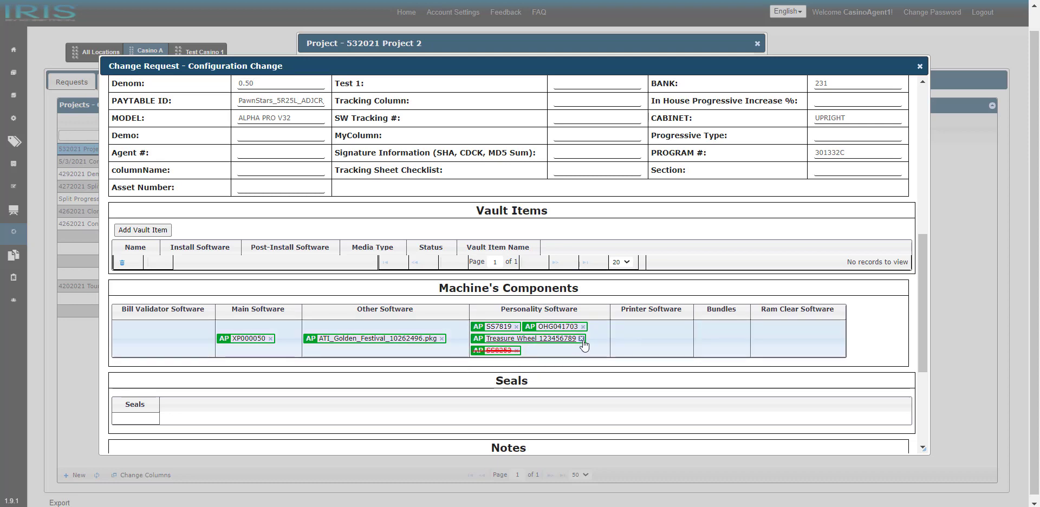
pyautogui.click(581, 339)
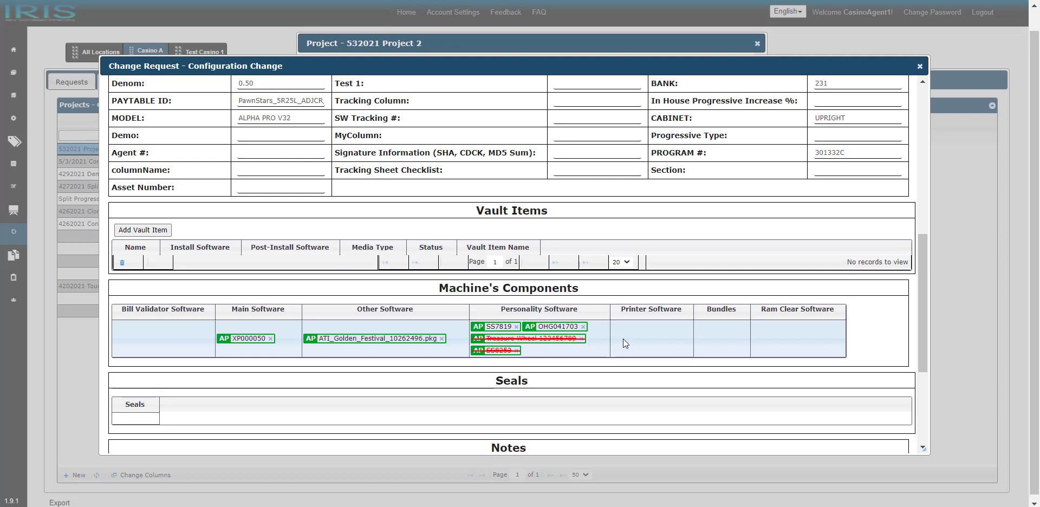
# Add the six consecutive components from OPERATING SYSTEM (Home Partition) through Mission Impossible Golden Target (1.02-61881) to machine B120452169.
pyautogui.rightClick(644, 341)
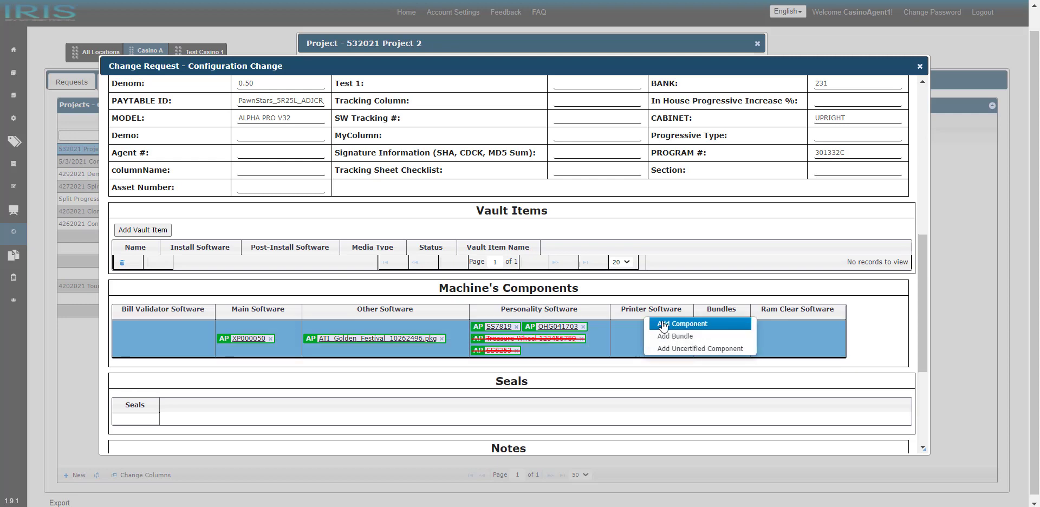
pyautogui.click(663, 325)
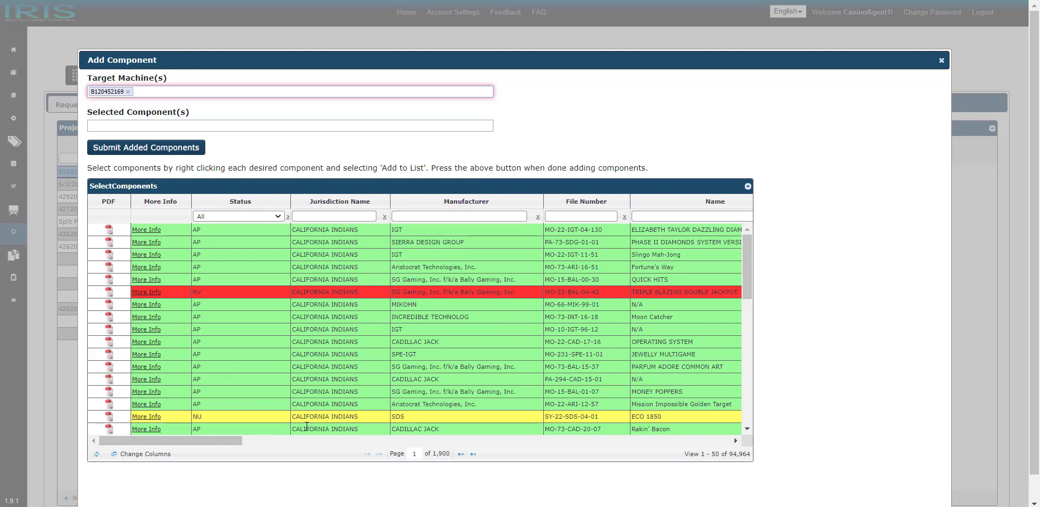
pyautogui.moveTo(222, 442); pyautogui.dragTo(277, 442)
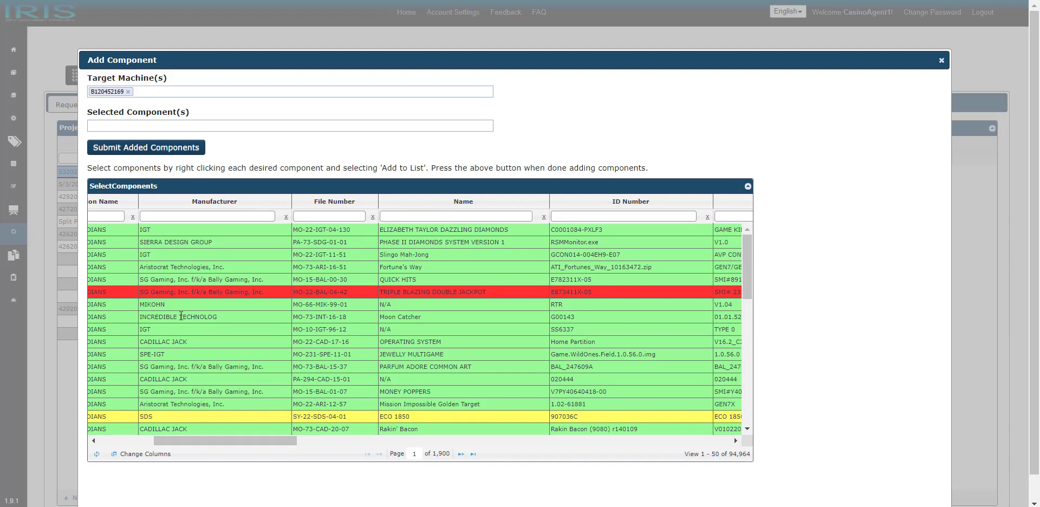
pyautogui.click(184, 342)
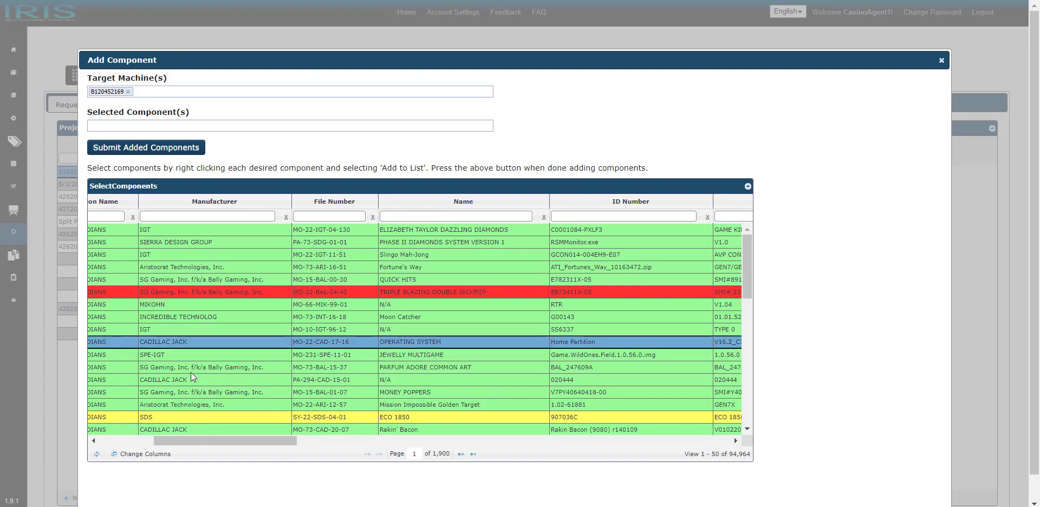
pyautogui.keyDown('shift'); pyautogui.click(176, 404); pyautogui.keyUp('shift')
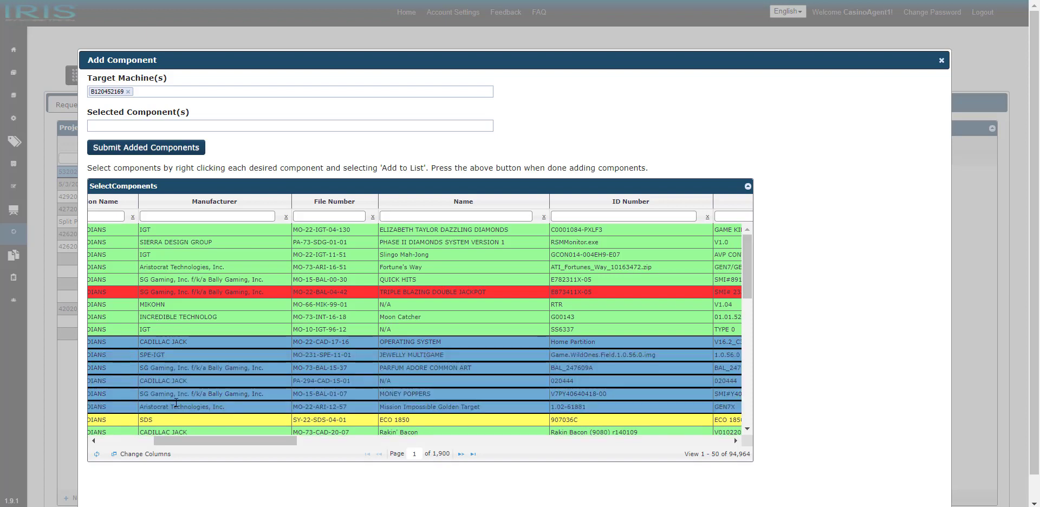
pyautogui.rightClick(219, 355)
pyautogui.click(239, 359)
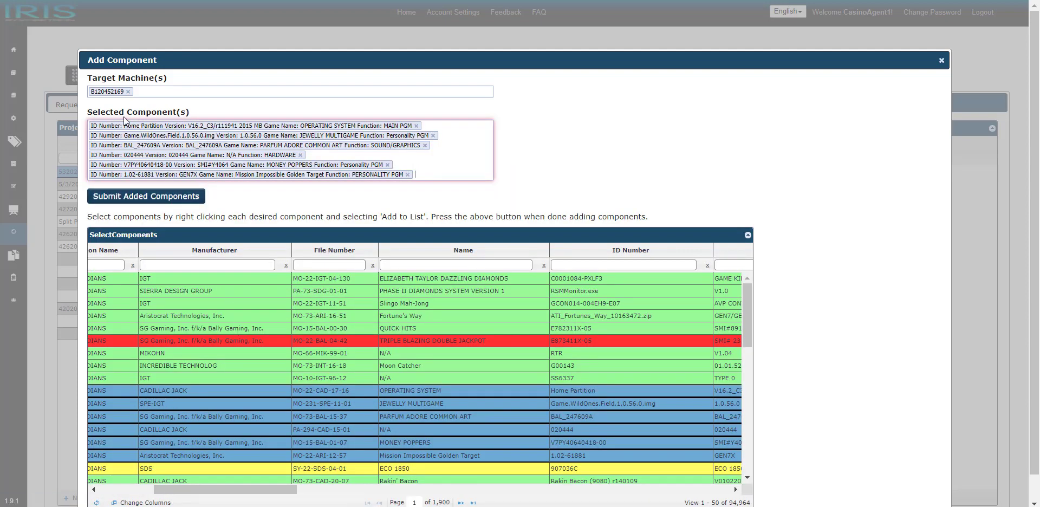
pyautogui.click(139, 197)
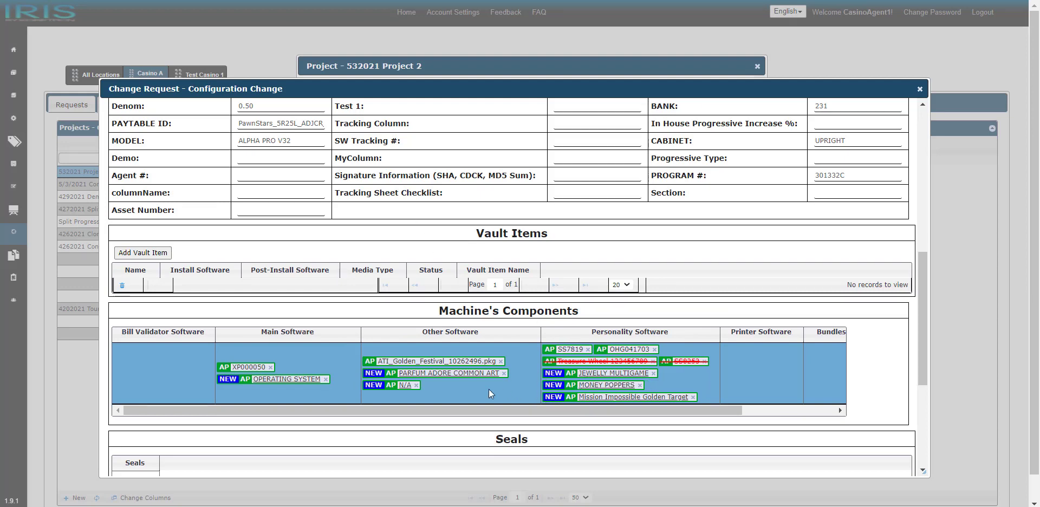
# Save the edited change request, review its updated machine components and close it.
pyautogui.scroll(-5, 644, 333)
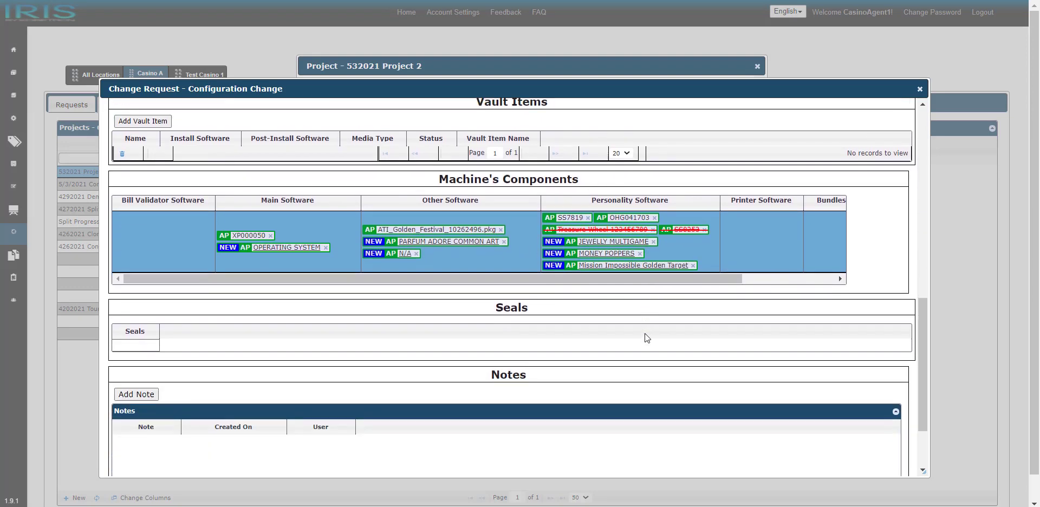
pyautogui.click(891, 467)
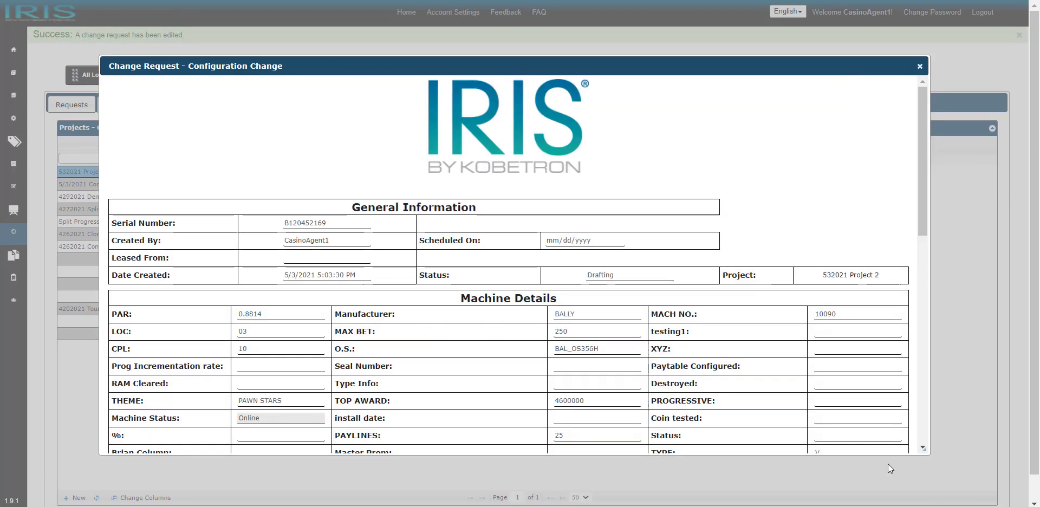
pyautogui.scroll(-15, 912, 355)
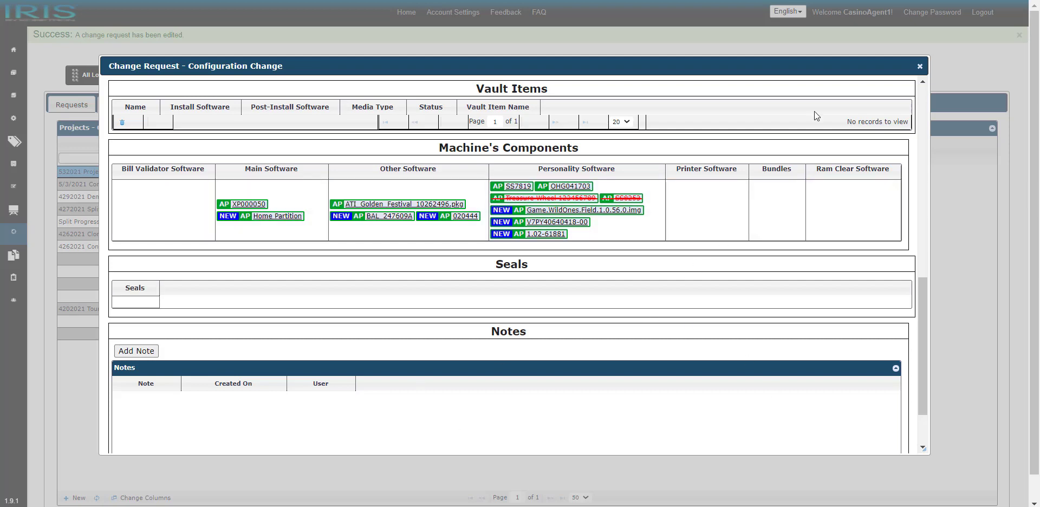
pyautogui.click(919, 69)
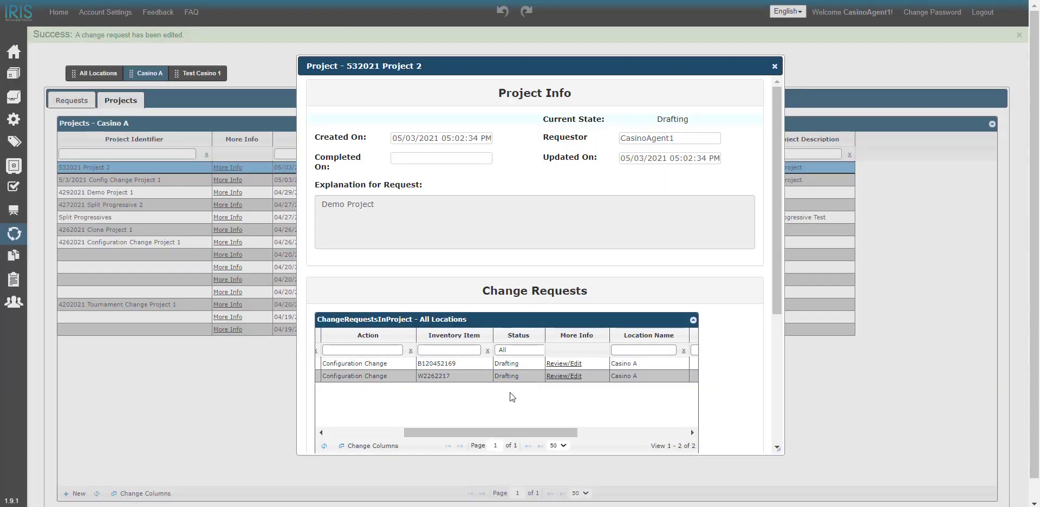
# Request regulator approval for 532021 Project 2.
pyautogui.scroll(-1, 496, 382)
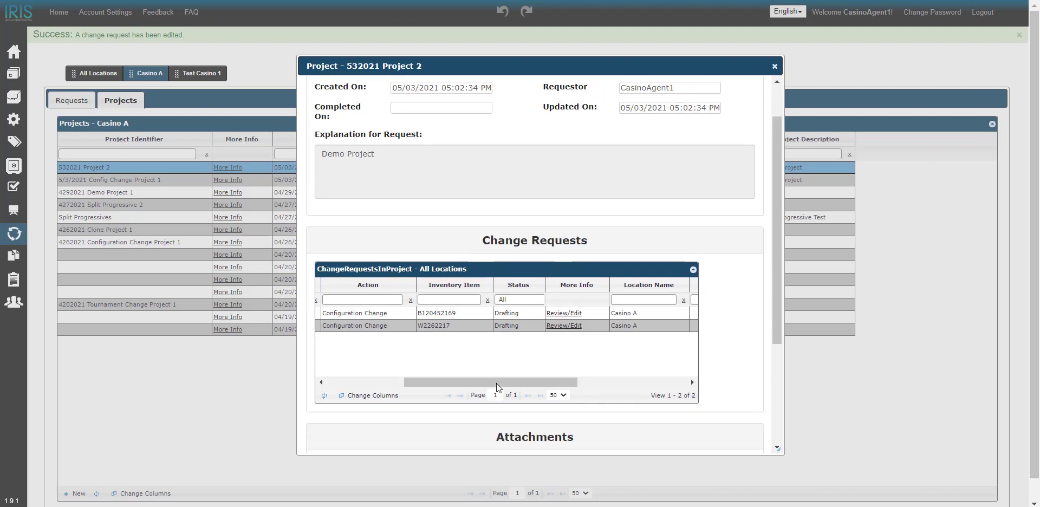
pyautogui.scroll(-3, 497, 382)
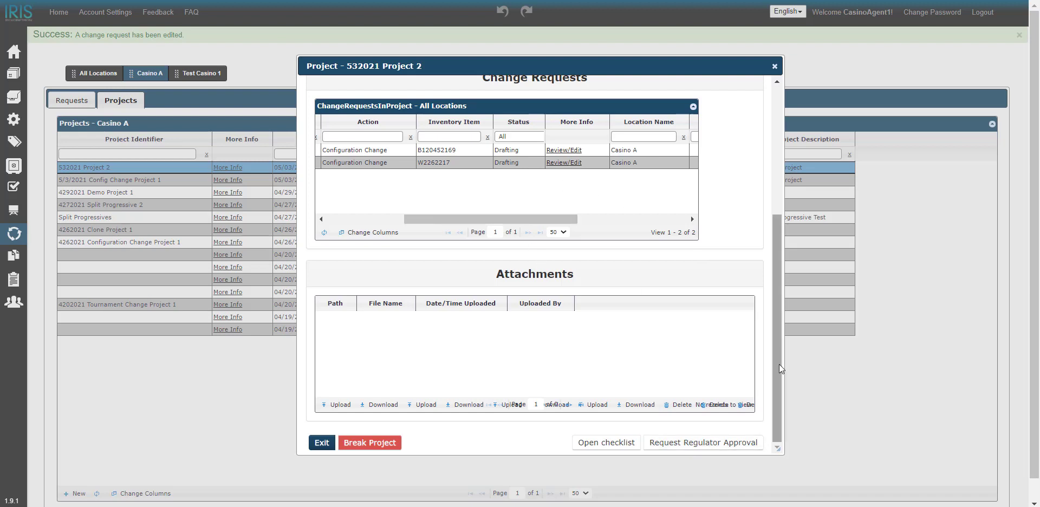
pyautogui.click(730, 443)
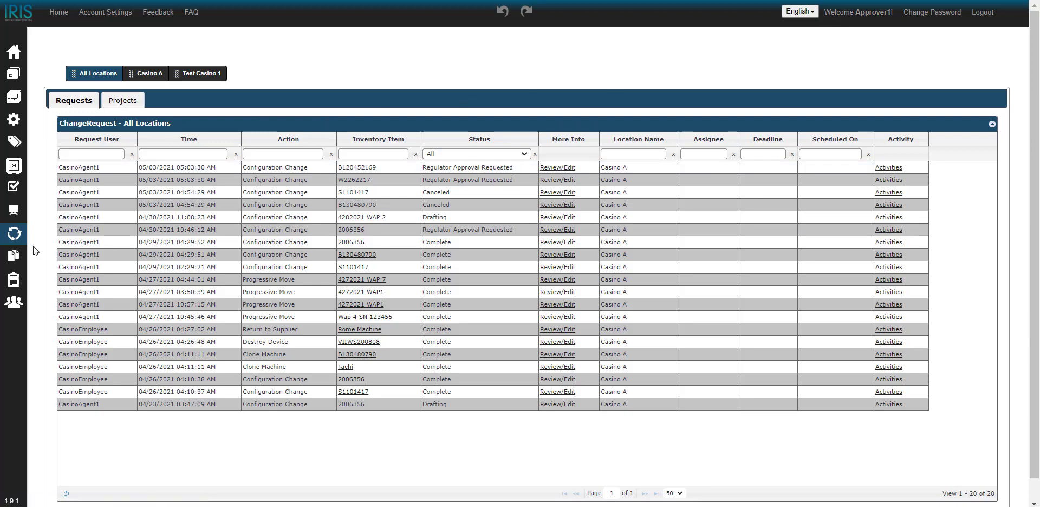
# From the approver's account, open the details of 532021 Project 2 in the change request projects.
pyautogui.moveTo(57, 239)
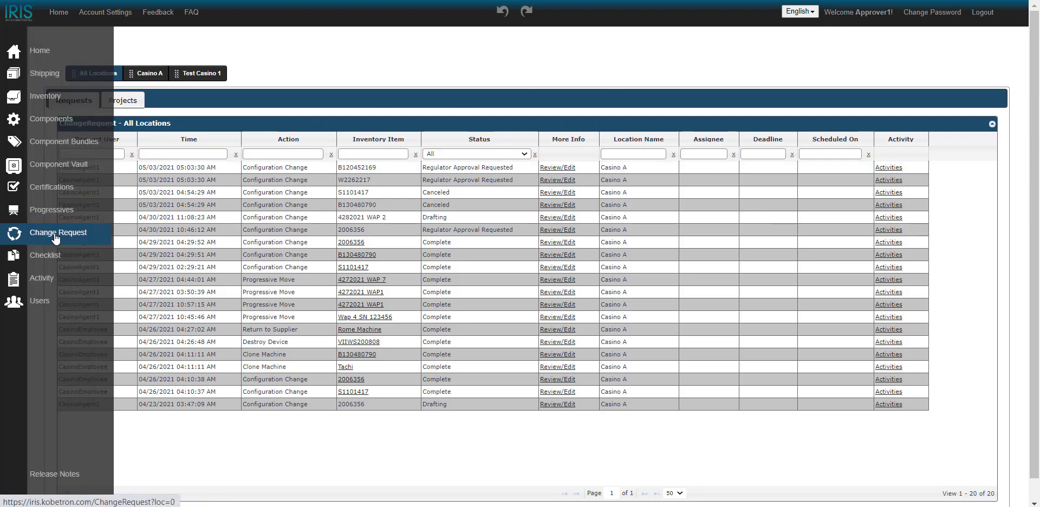
pyautogui.click(133, 104)
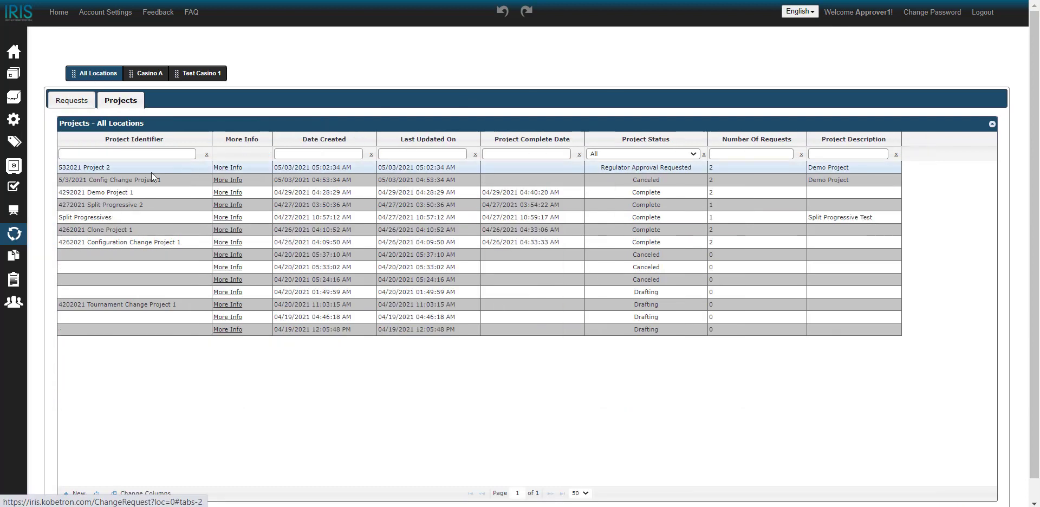
pyautogui.click(230, 170)
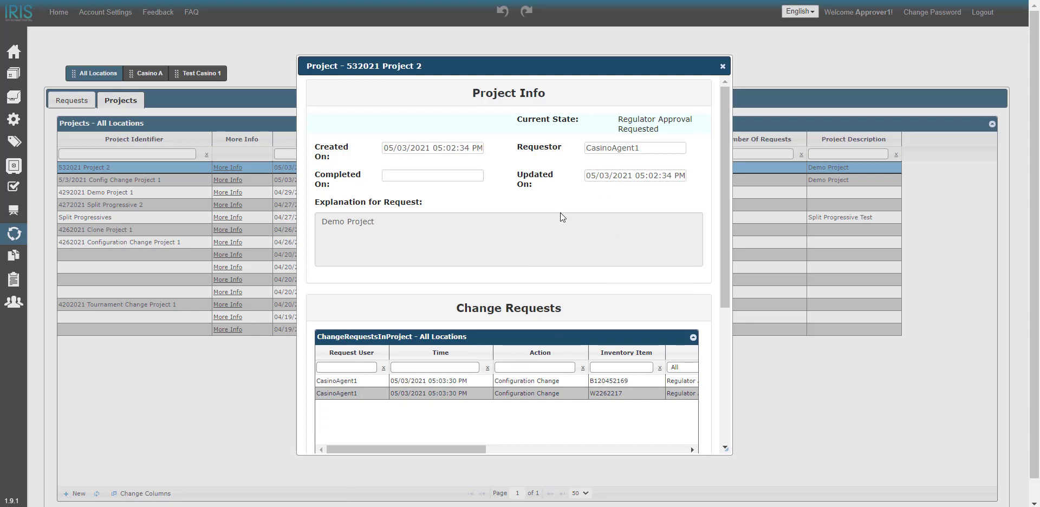
# Review machine B120452169's change request, examining the previous Machine Status value, component changes, notes and attachments, and close it.
pyautogui.scroll(-4, 548, 190)
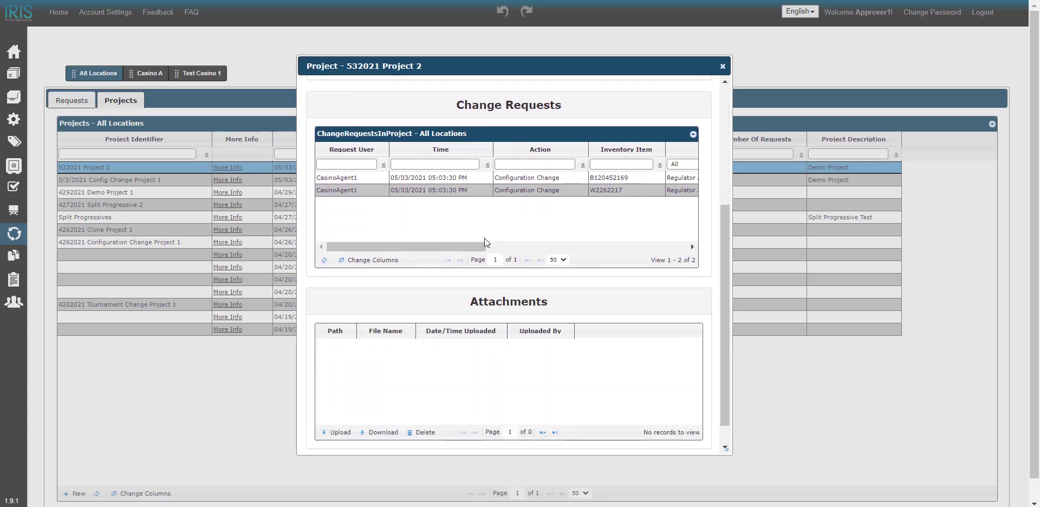
pyautogui.moveTo(476, 245); pyautogui.dragTo(573, 251)
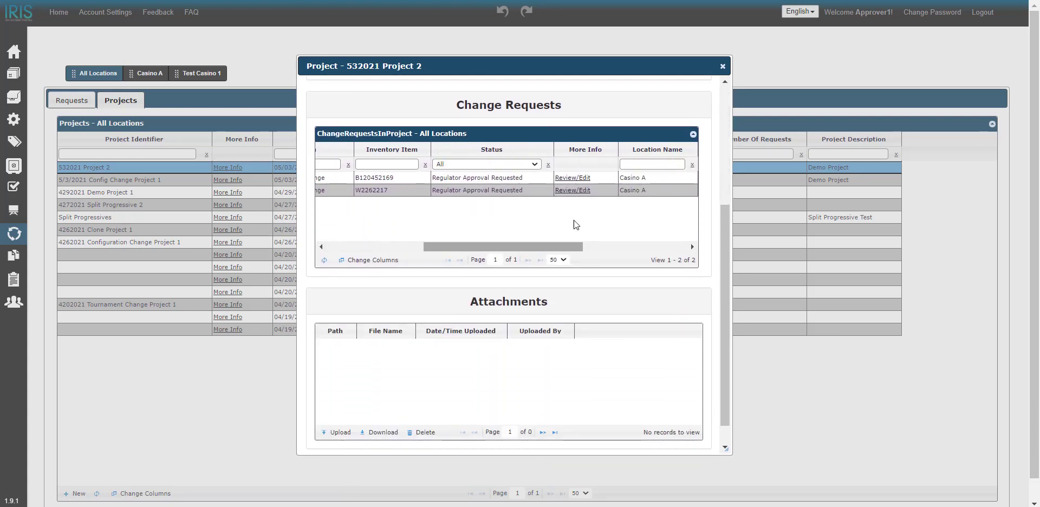
pyautogui.click(560, 179)
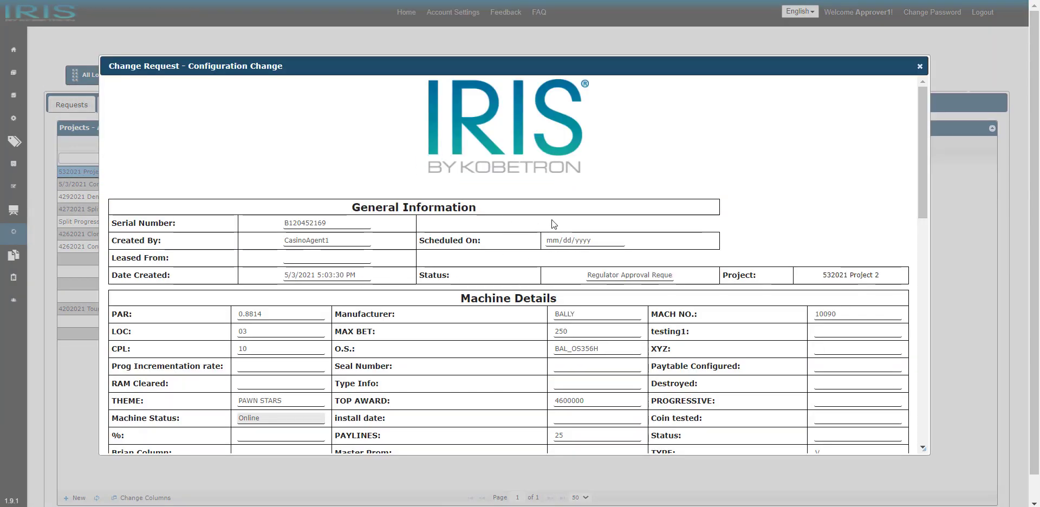
pyautogui.scroll(-5, 552, 223)
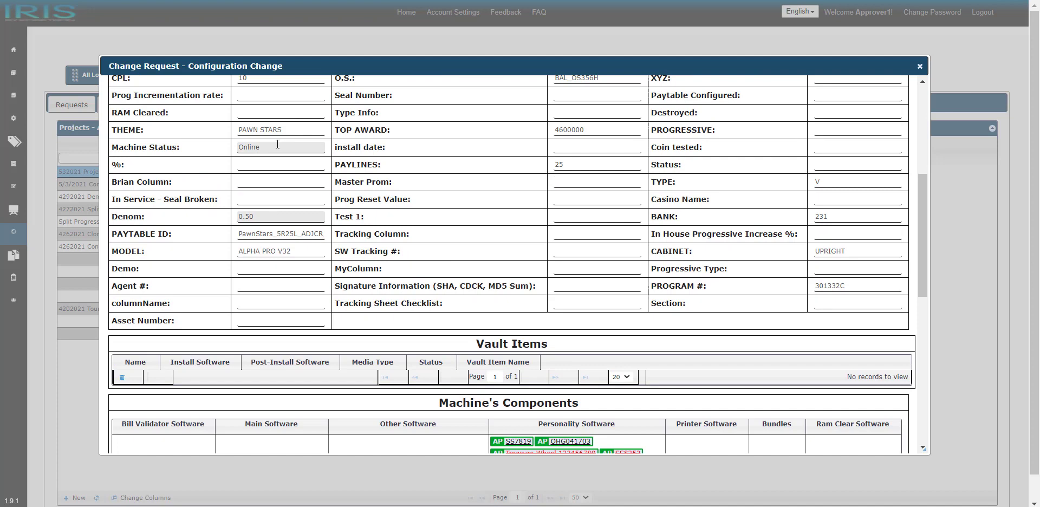
pyautogui.click(290, 144)
pyautogui.click(286, 214)
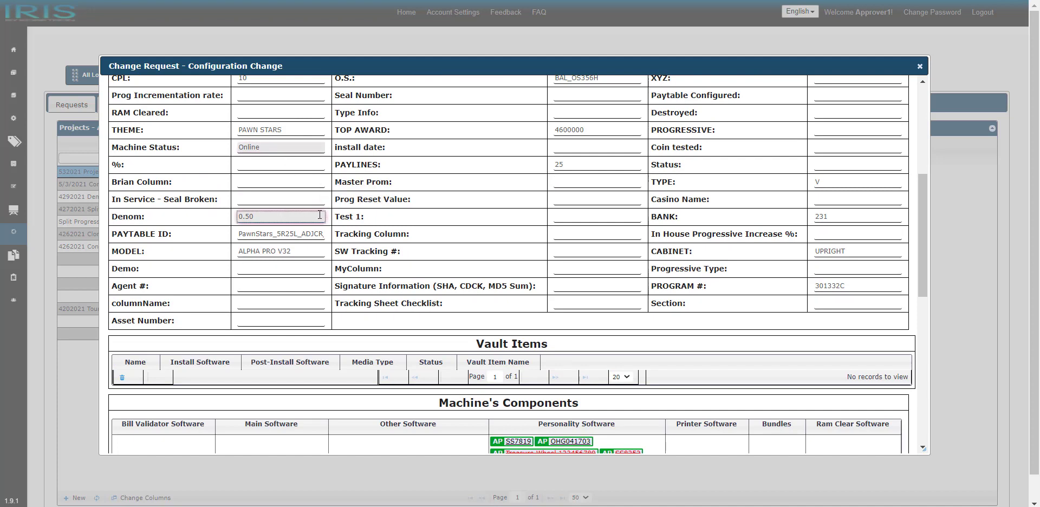
pyautogui.click(302, 144)
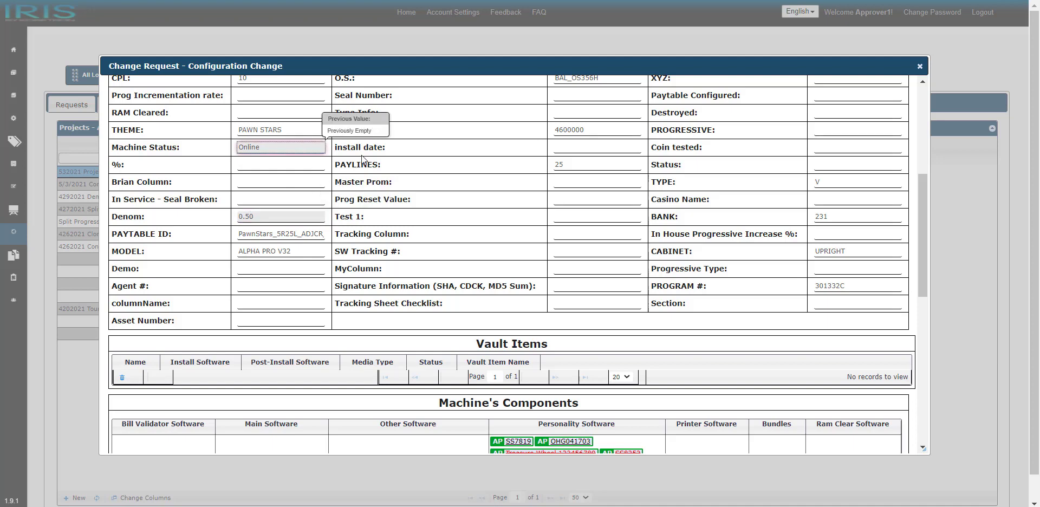
pyautogui.scroll(-5, 336, 212)
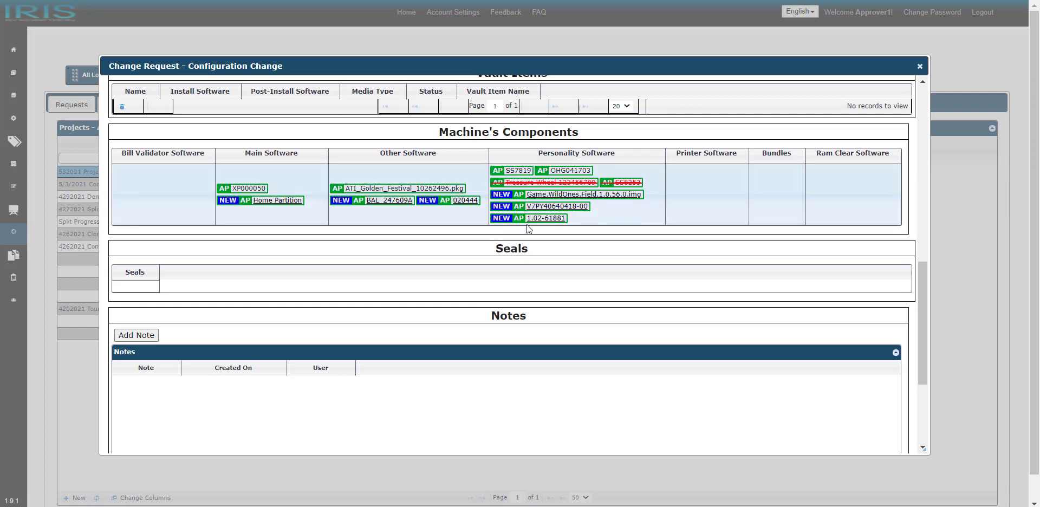
pyautogui.scroll(-3, 619, 250)
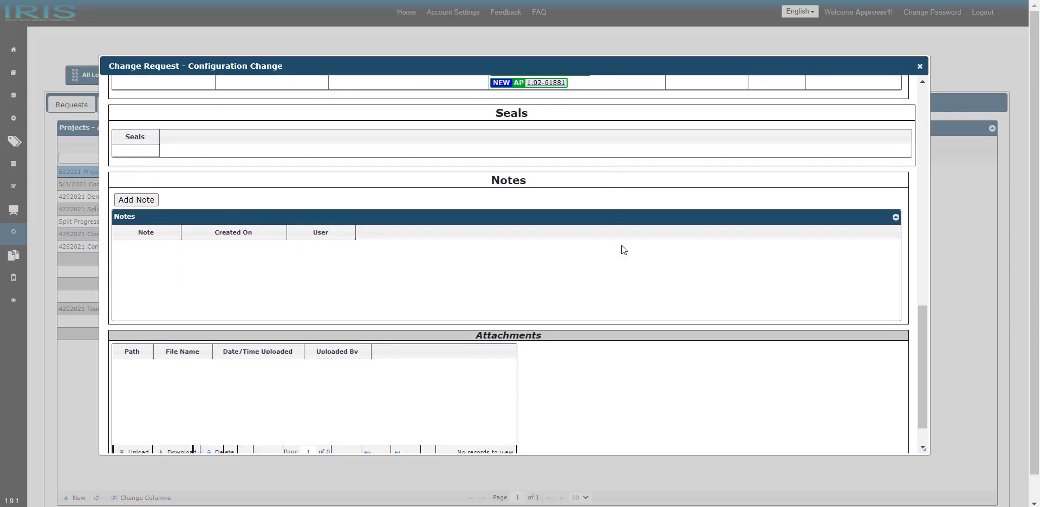
pyautogui.scroll(-1, 683, 255)
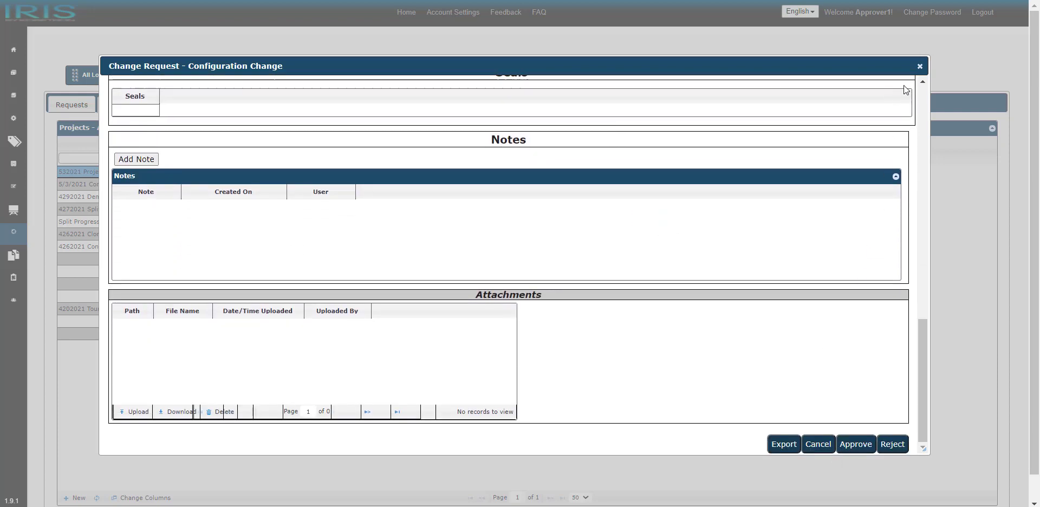
pyautogui.click(921, 67)
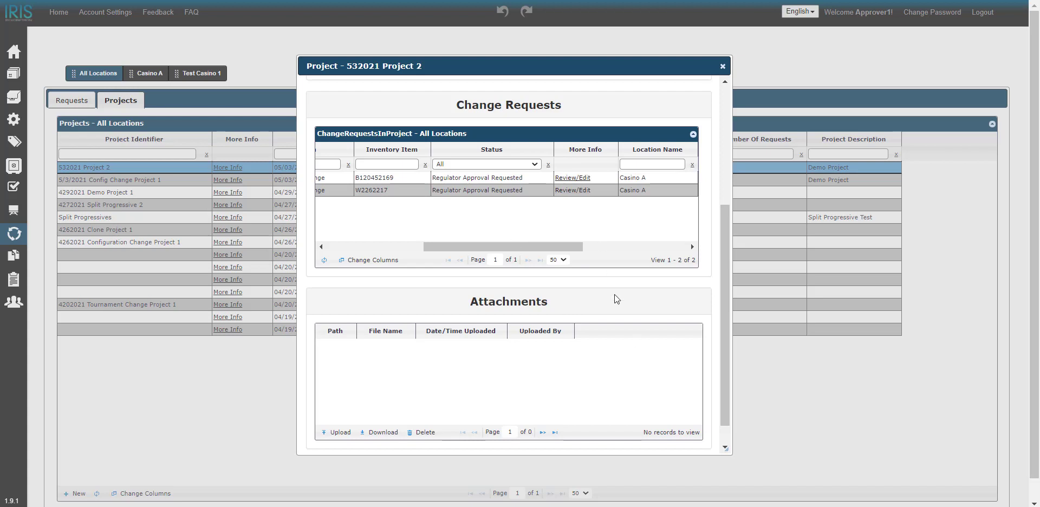
# Approve 532021 Project 2 as the regulator.
pyautogui.scroll(-1, 617, 289)
pyautogui.scroll(-1, 617, 286)
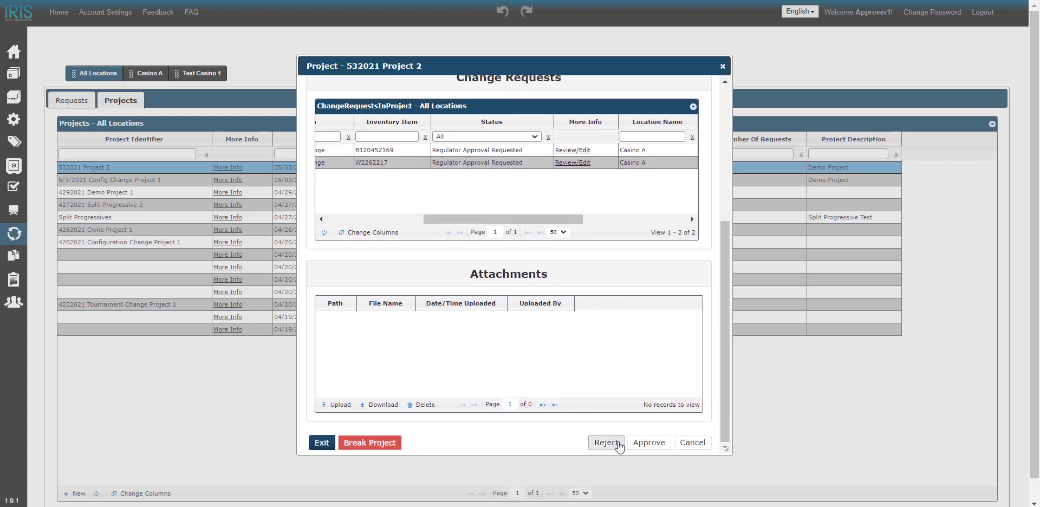
pyautogui.click(649, 443)
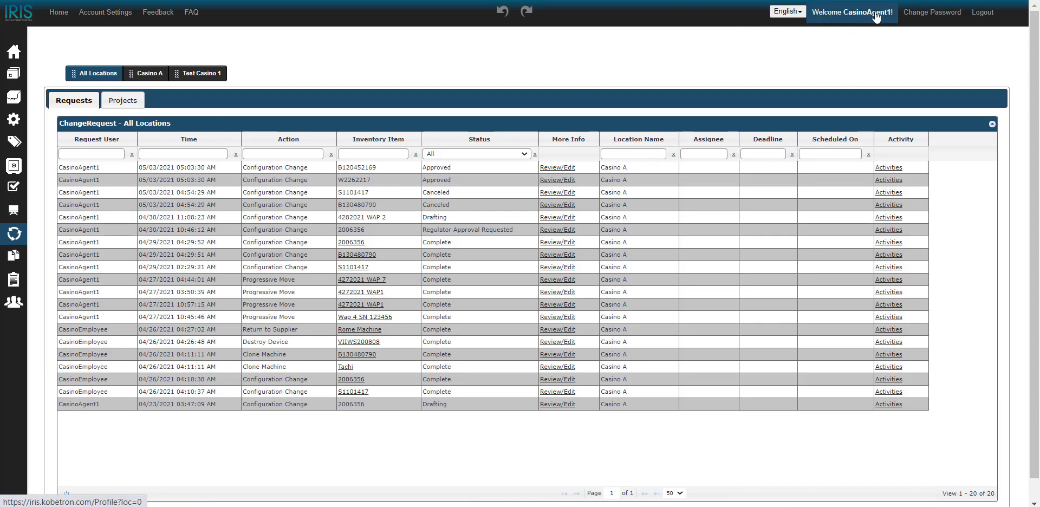
# From the casino agent's account, open the approved 532021 Project 2 and complete its request.
pyautogui.click(122, 100)
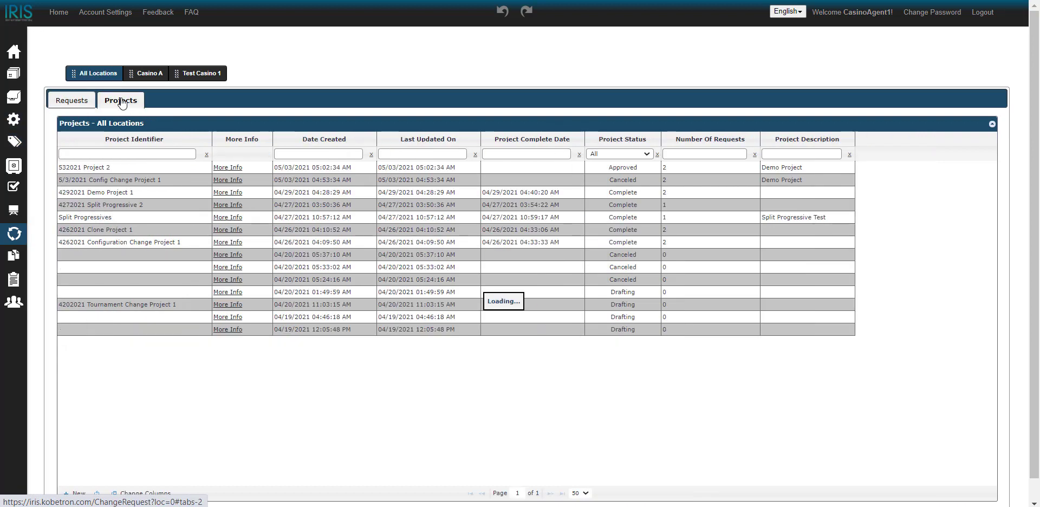
pyautogui.moveTo(53, 243)
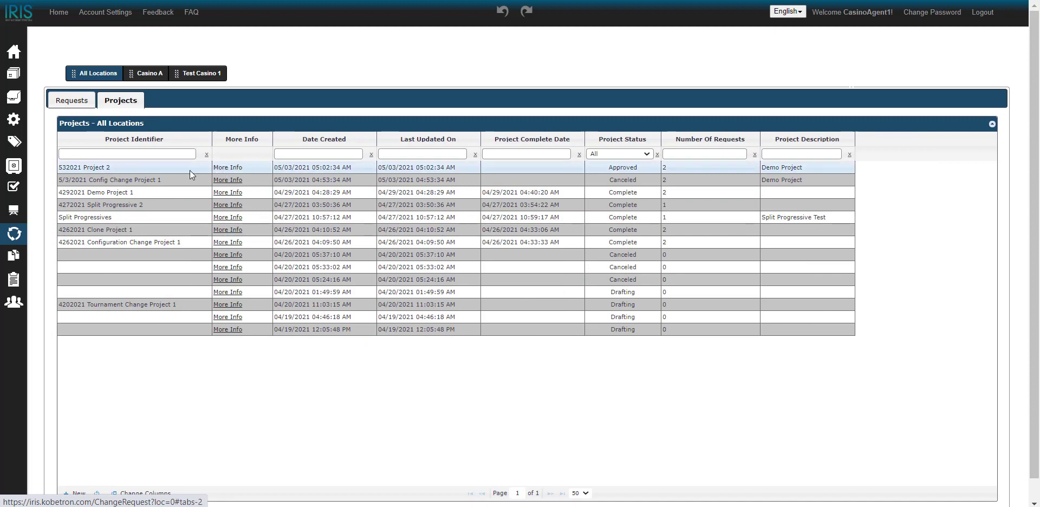
pyautogui.click(226, 168)
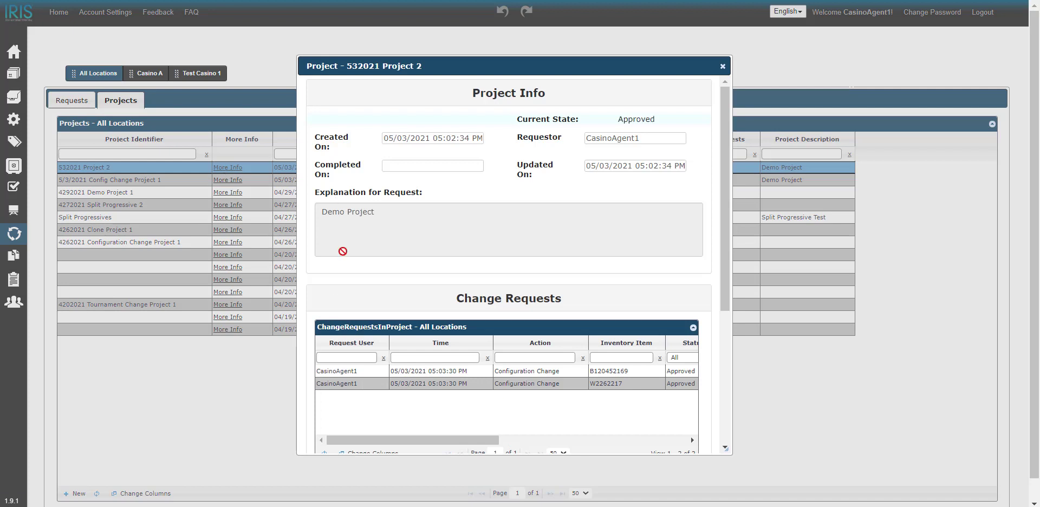
pyautogui.scroll(-2, 525, 417)
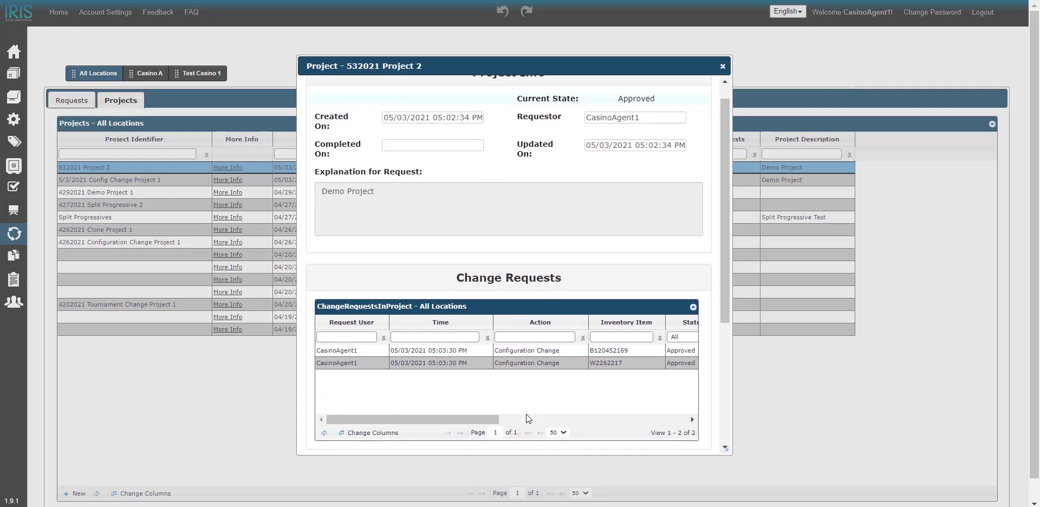
pyautogui.moveTo(486, 373); pyautogui.dragTo(574, 320)
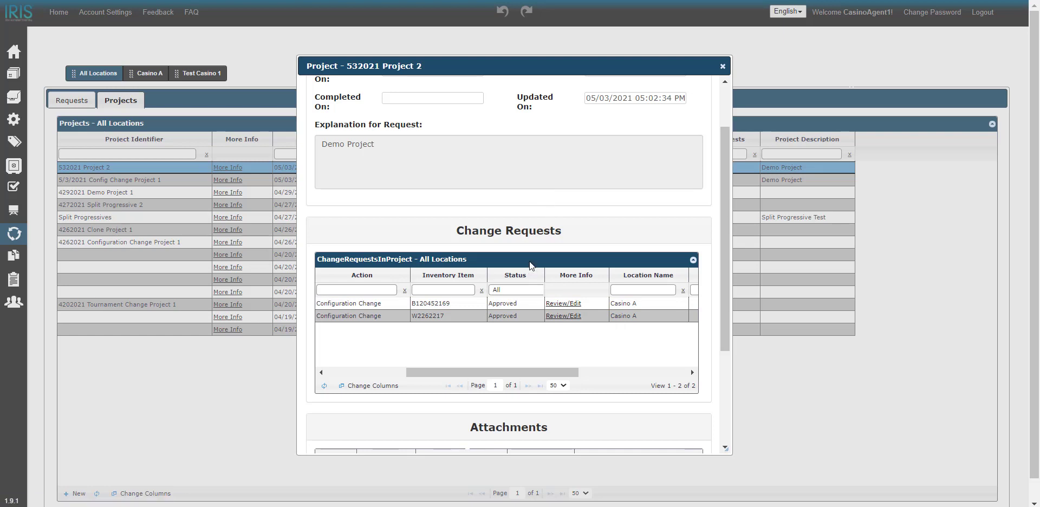
pyautogui.scroll(-3, 529, 261)
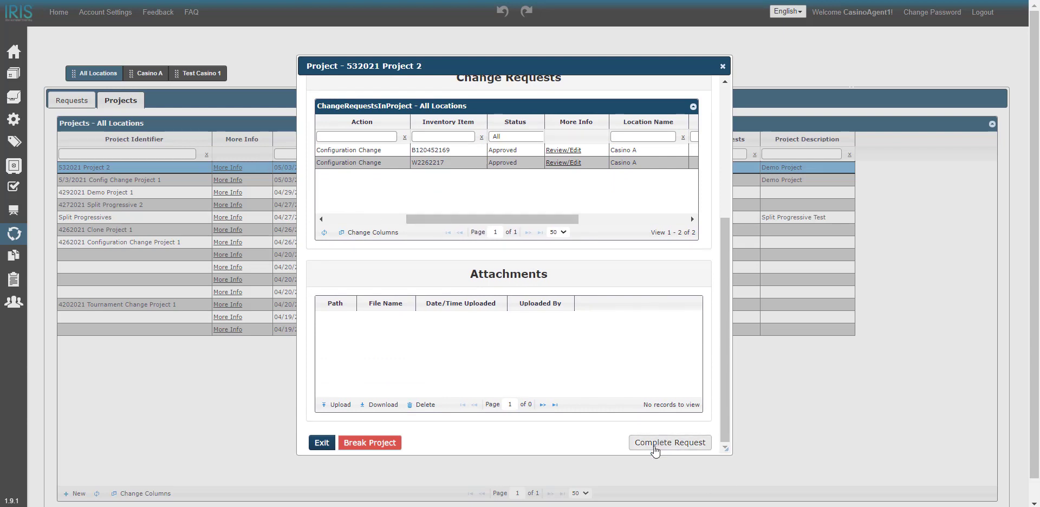
pyautogui.click(702, 443)
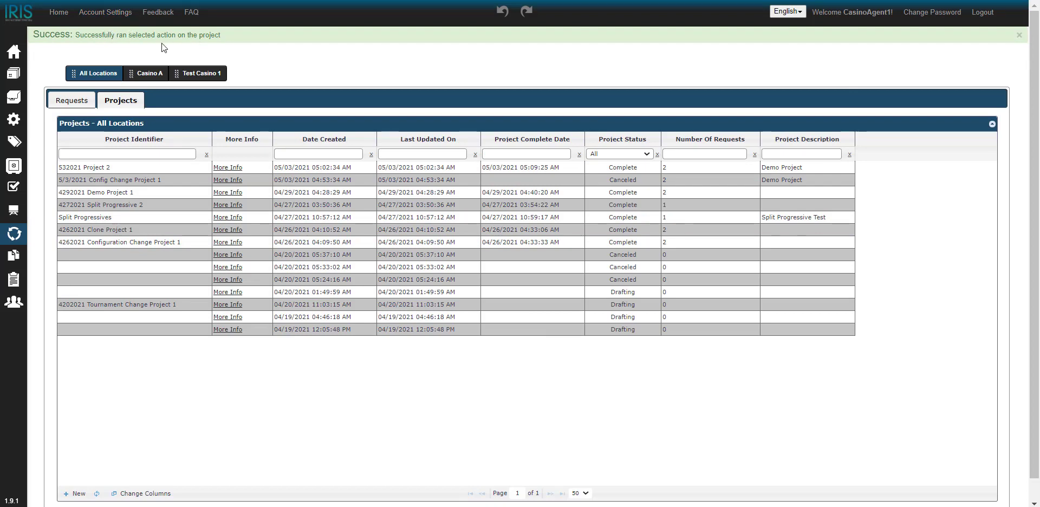
# Open the inventory details of machine B120452169 from the change requests list and examine its fields and components.
pyautogui.click(86, 108)
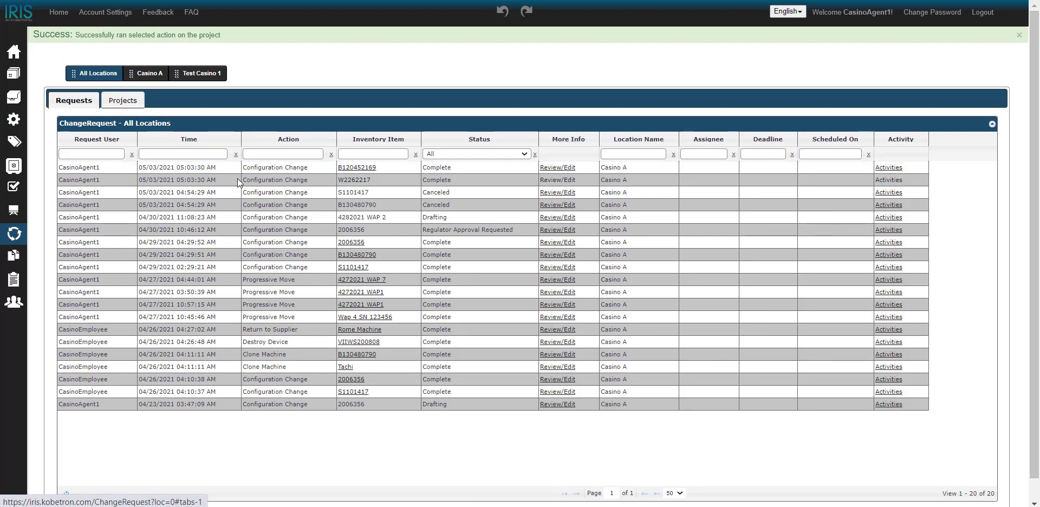
pyautogui.click(369, 168)
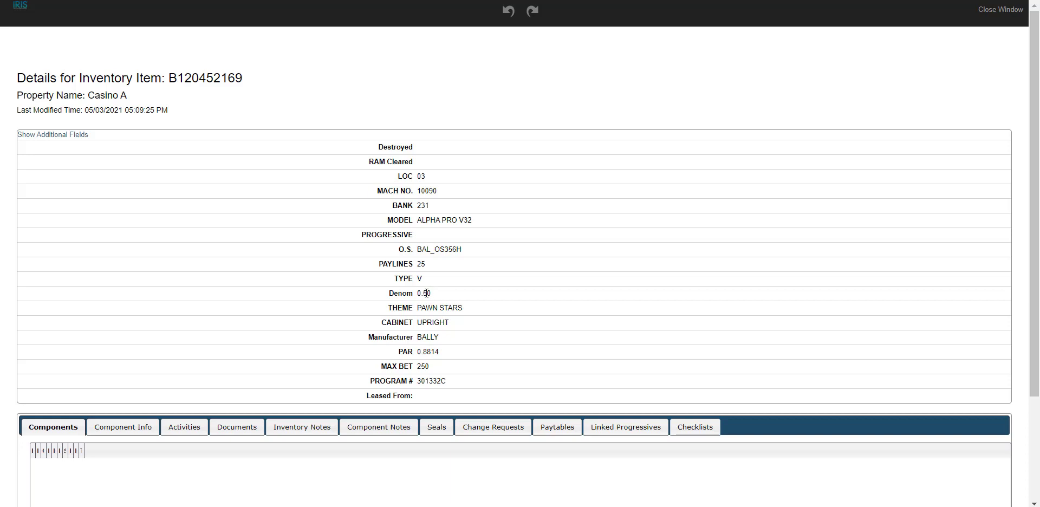
pyautogui.scroll(-1, 411, 311)
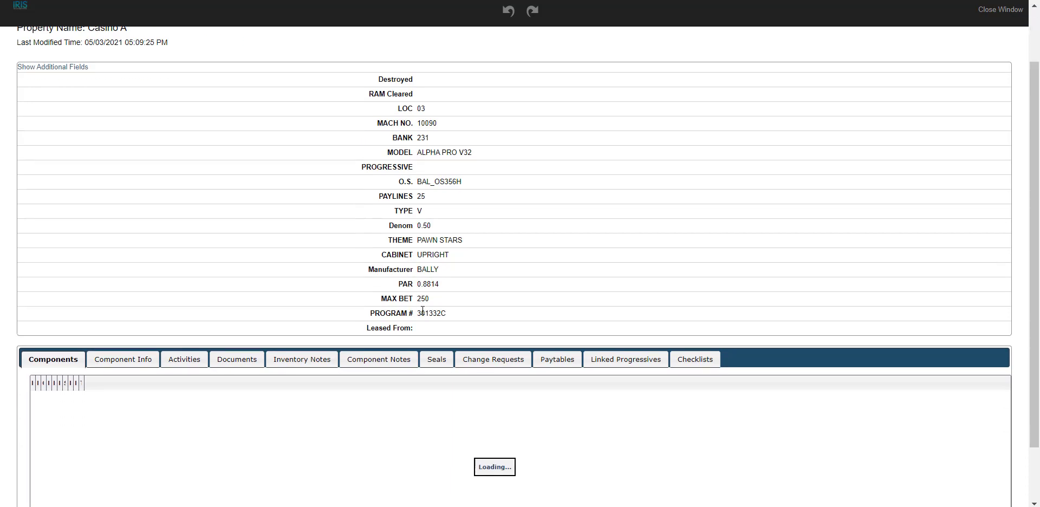
pyautogui.scroll(-1, 423, 310)
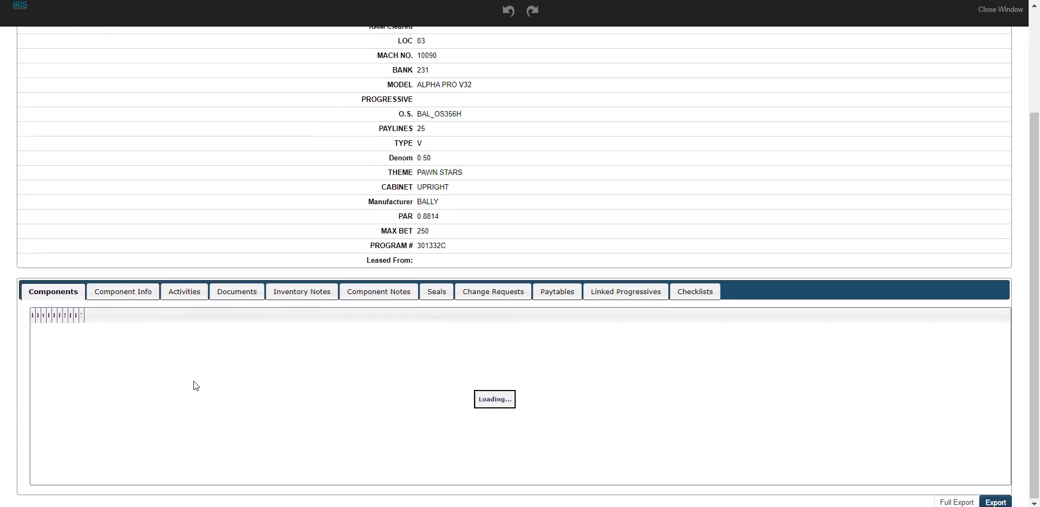